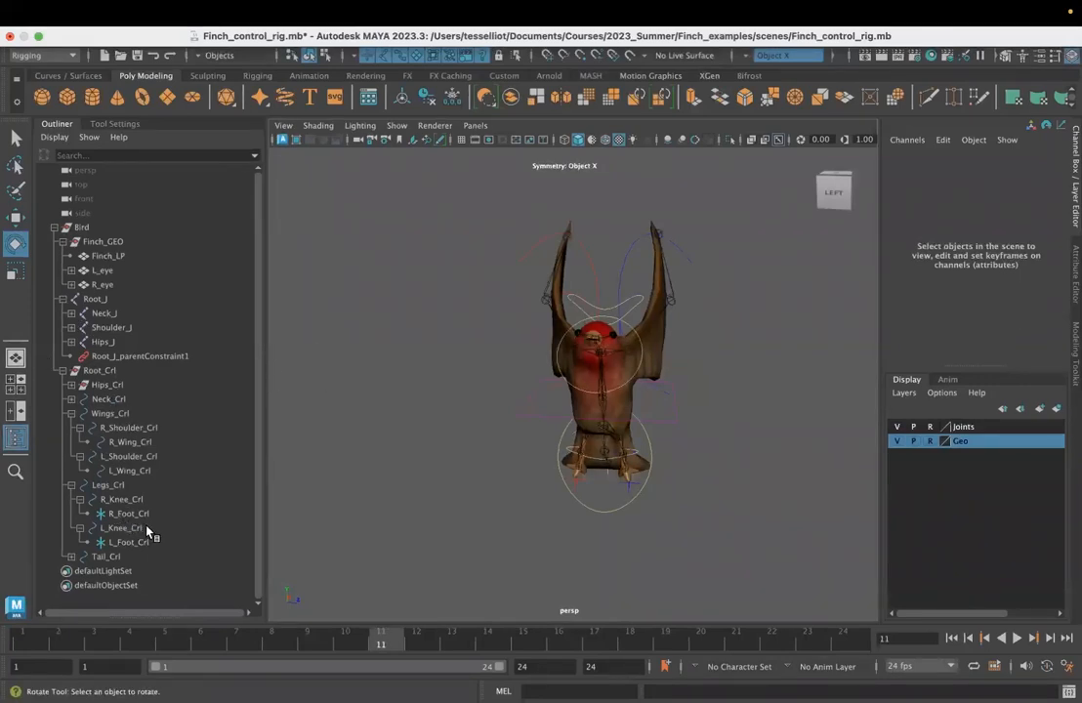
# - Select Root_J together with its full joint hierarchy
pyautogui.click(115, 396)
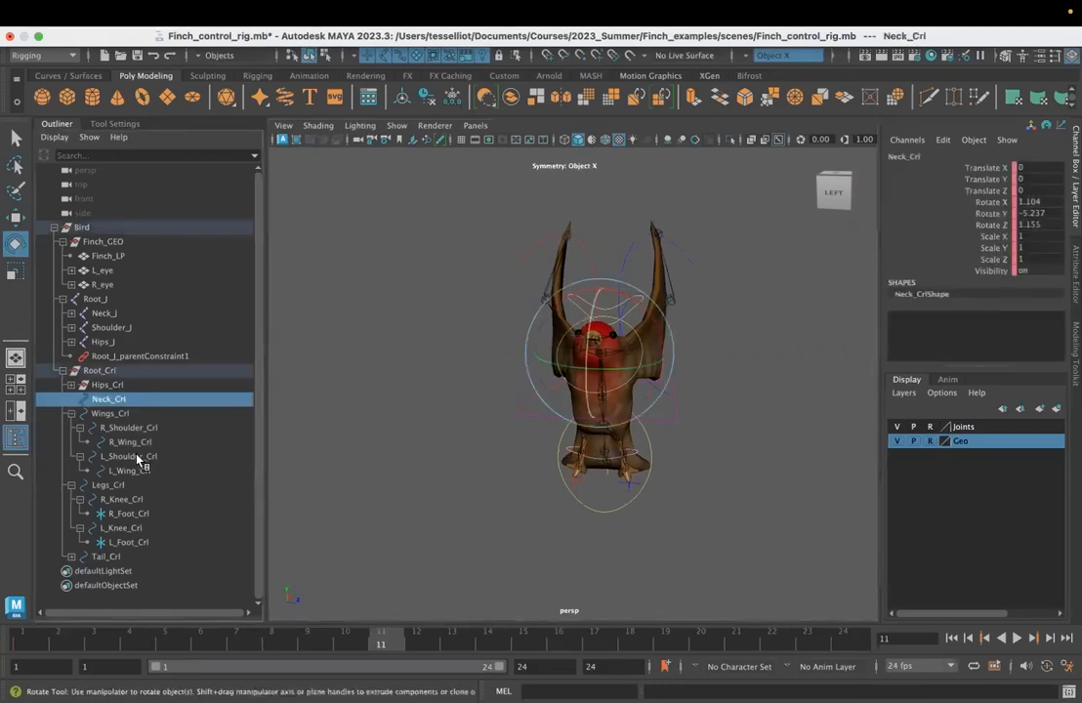
pyautogui.click(95, 299)
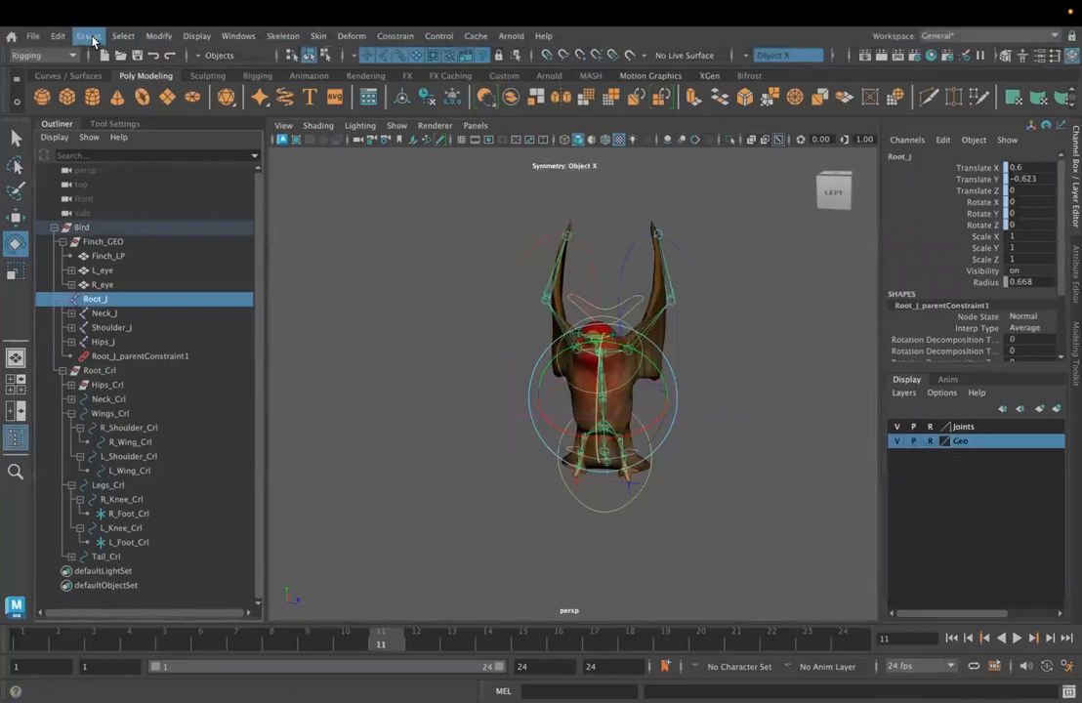
pyautogui.click(123, 36)
pyautogui.click(127, 109)
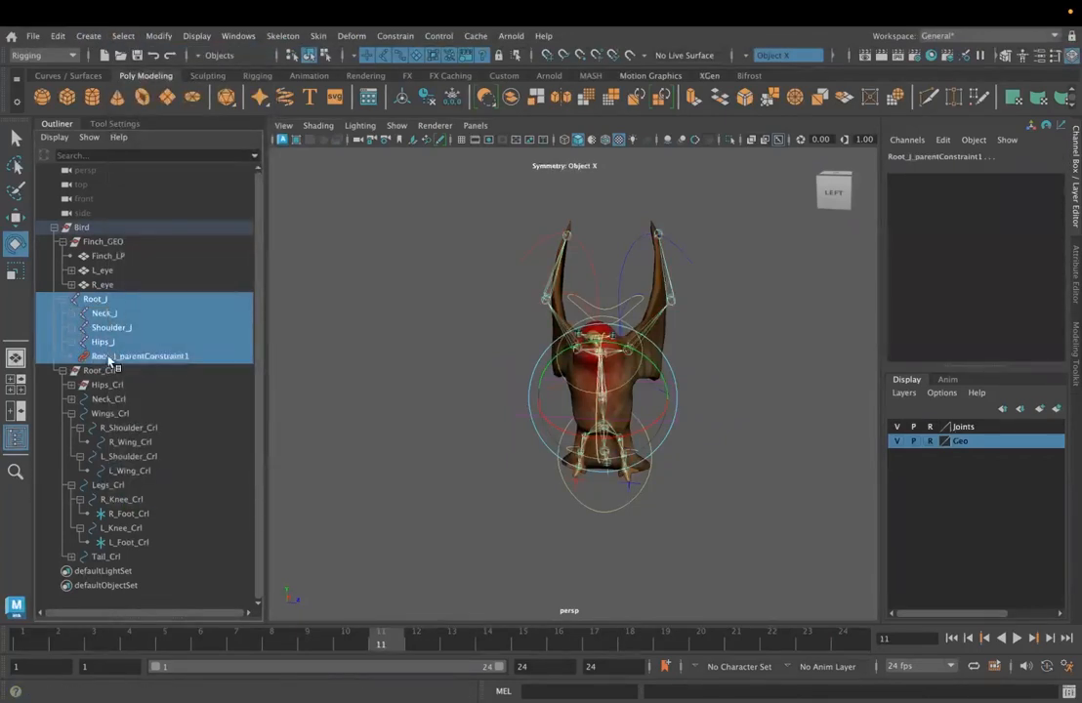
# - Expand the neck, head, shoulder and both wing joint branches under Root_J in the Outliner
pyautogui.click(73, 313)
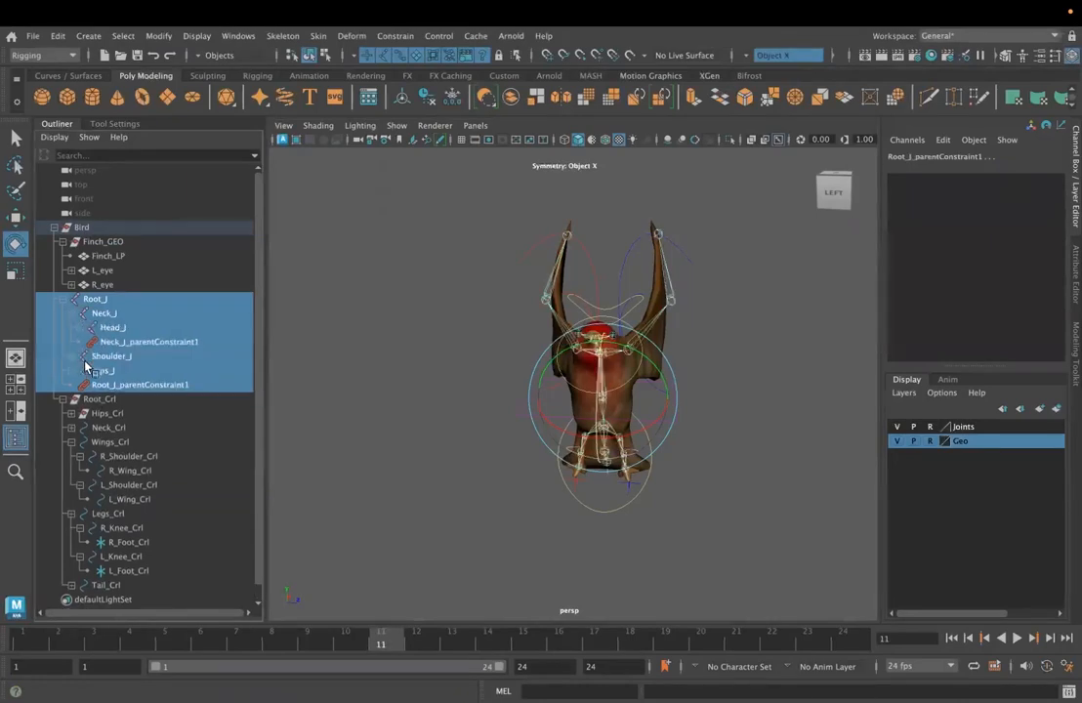
pyautogui.click(82, 328)
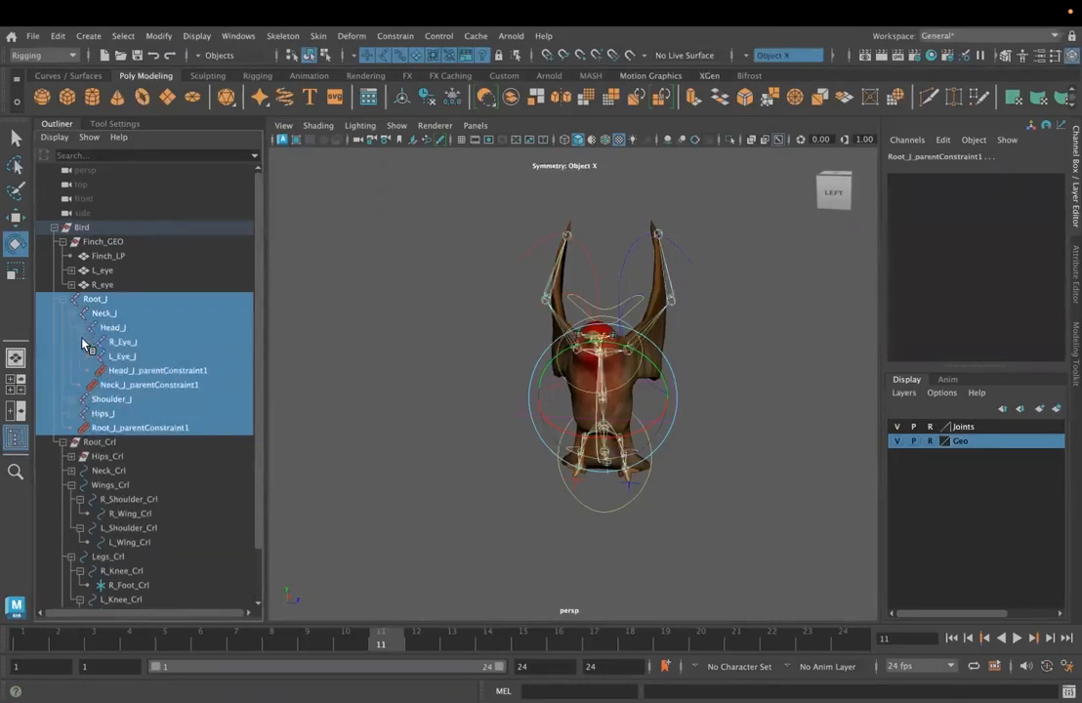
pyautogui.click(74, 399)
pyautogui.click(90, 414)
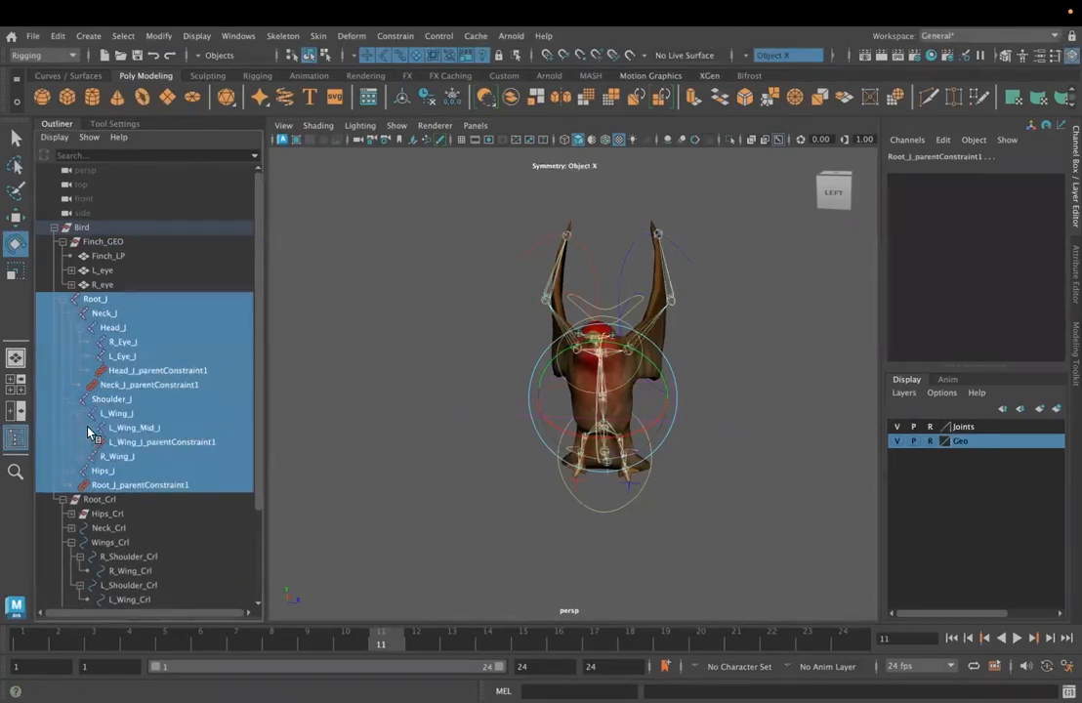
pyautogui.click(98, 428)
pyautogui.click(89, 486)
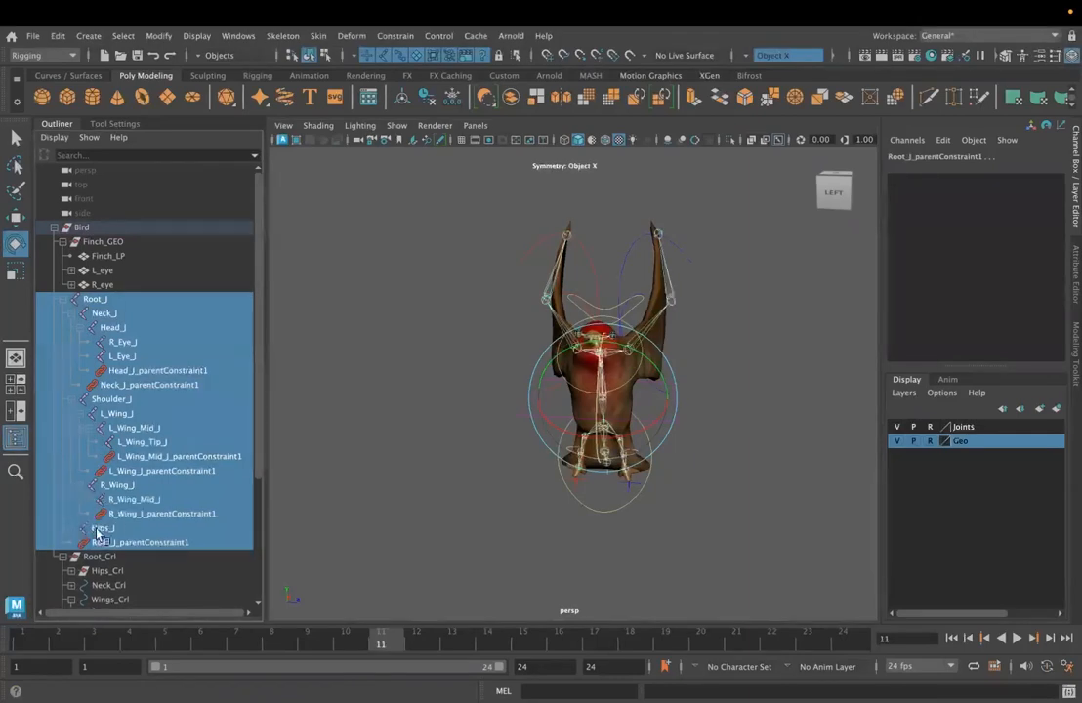
pyautogui.click(99, 499)
# - Expand the hips, tail and left leg joint branches under Root_J
pyautogui.click(75, 557)
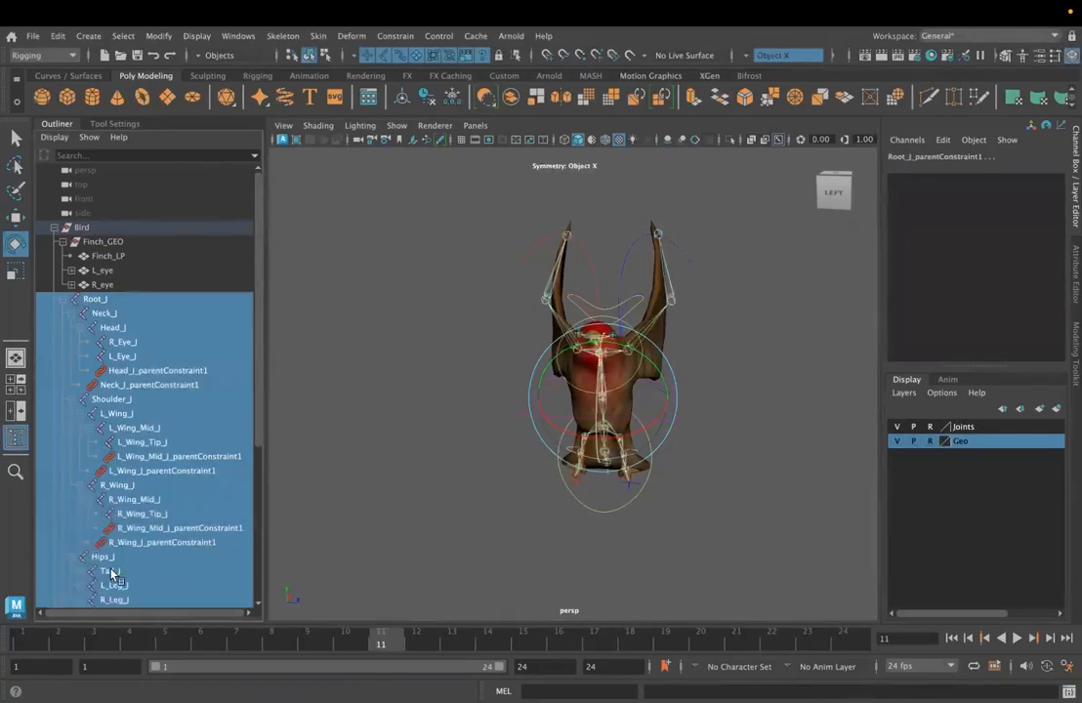
pyautogui.scroll(-5, 88, 413)
pyautogui.click(90, 327)
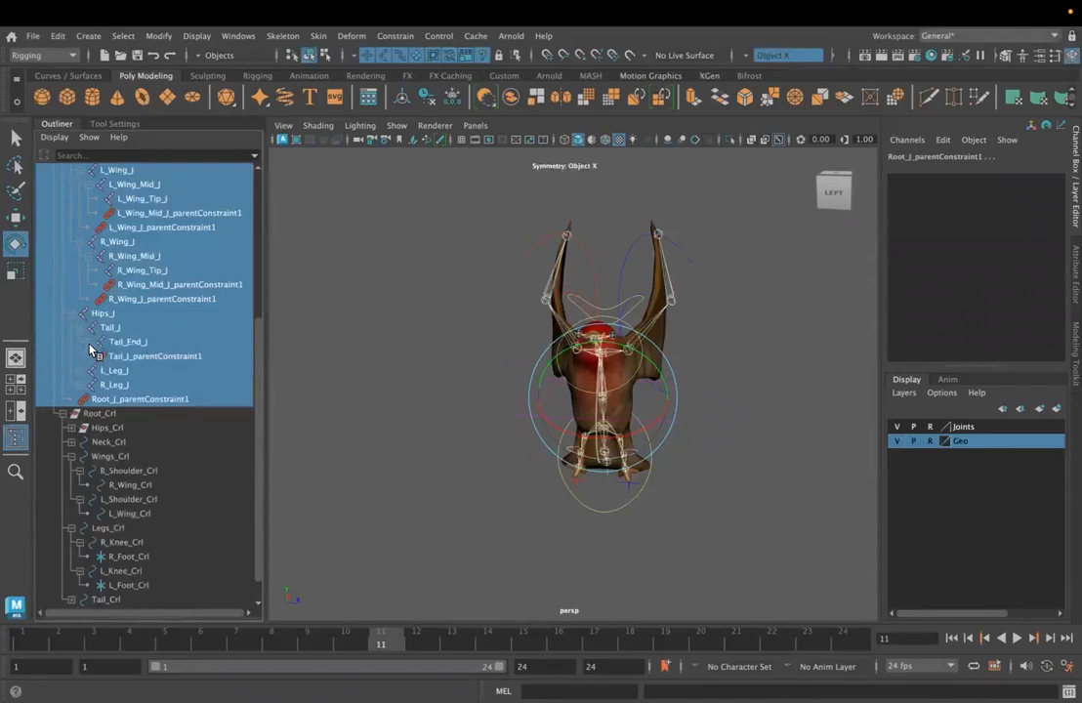
pyautogui.click(101, 342)
pyautogui.click(84, 386)
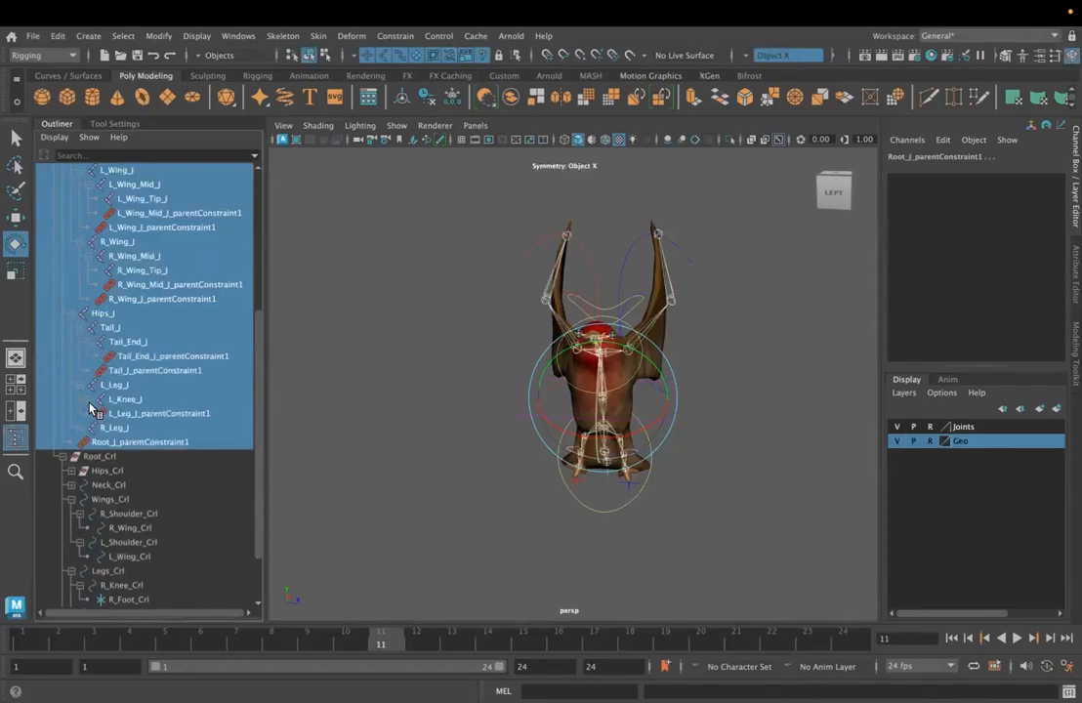
pyautogui.click(92, 399)
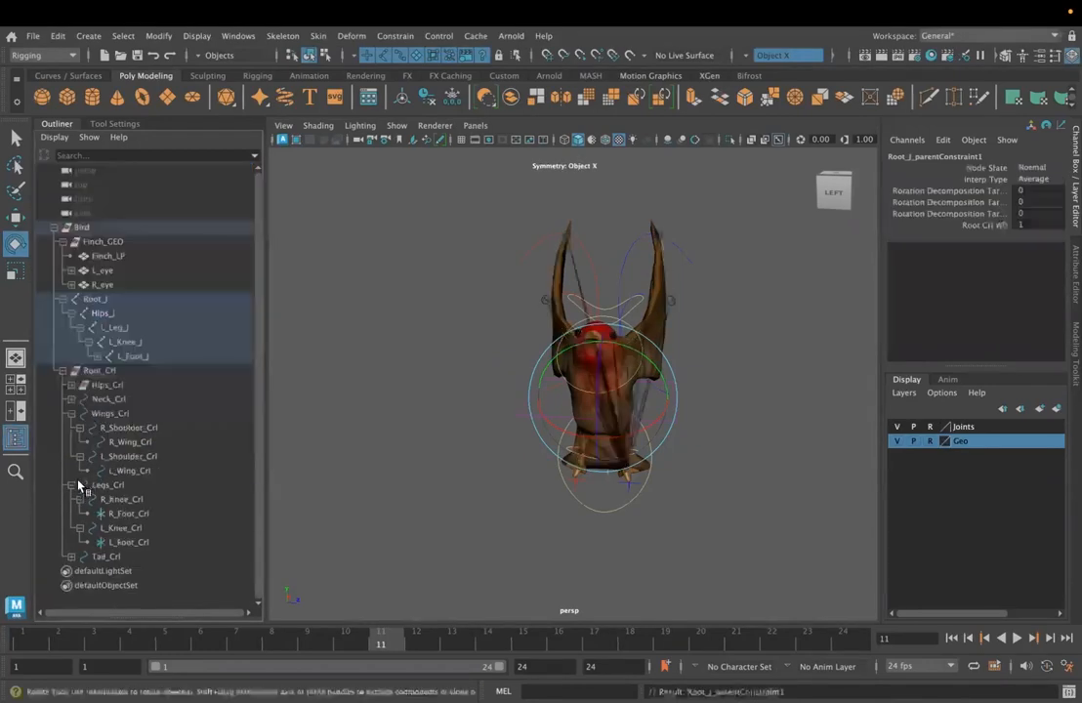
# - Check the rearranged hierarchy under Root_J and L_Foot_J, and undo the accidental reparenting of the joints
pyautogui.click(65, 299)
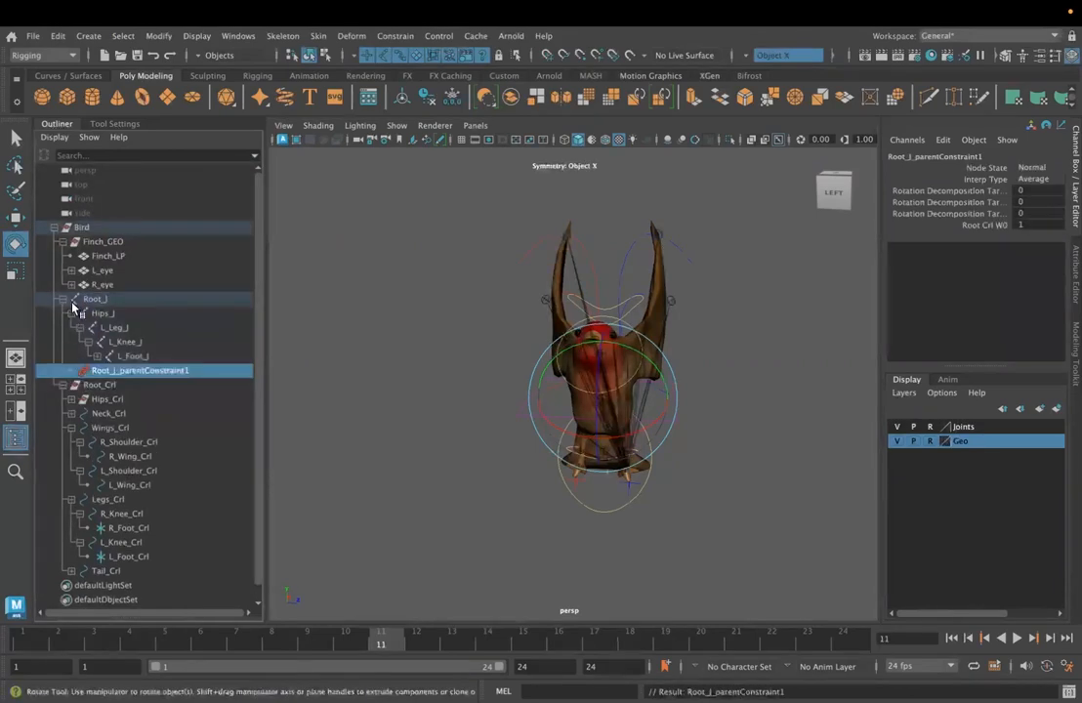
pyautogui.click(63, 300)
pyautogui.click(62, 298)
pyautogui.click(80, 301)
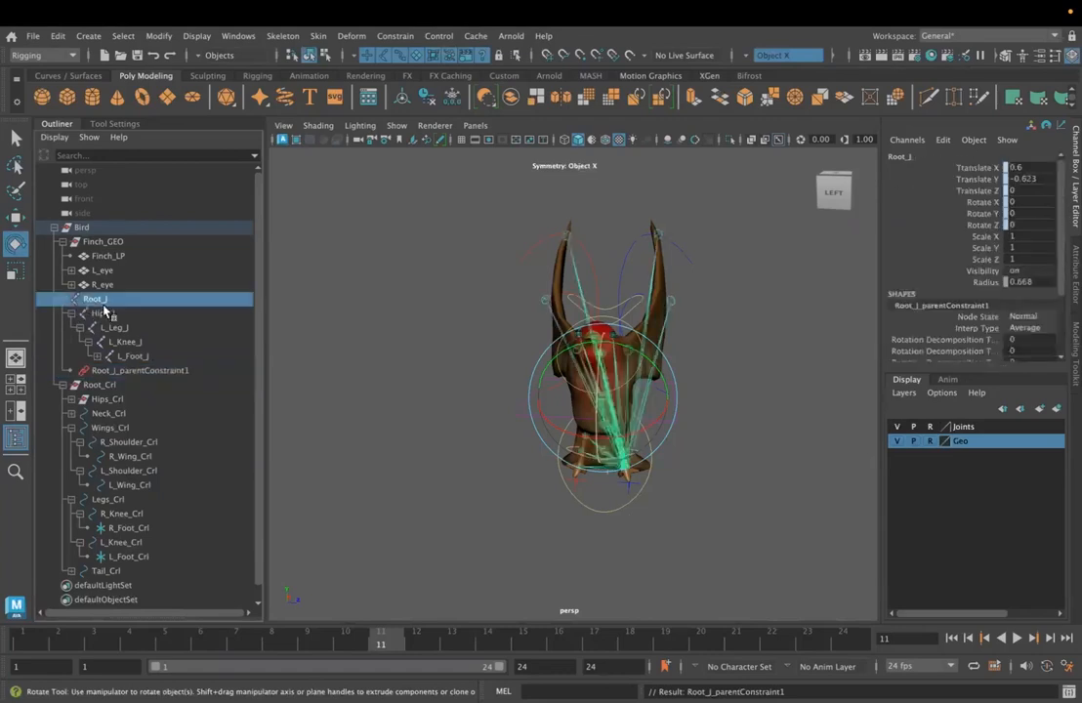
pyautogui.keyDown('shift'); pyautogui.click(109, 315); pyautogui.keyUp('shift')
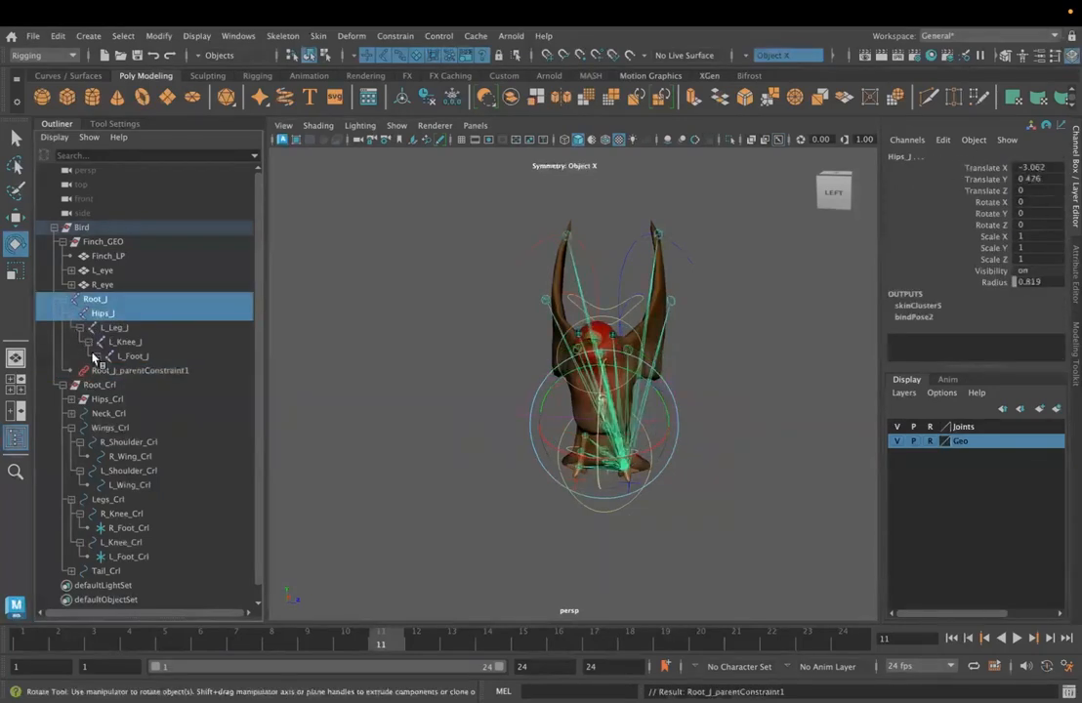
pyautogui.click(97, 356)
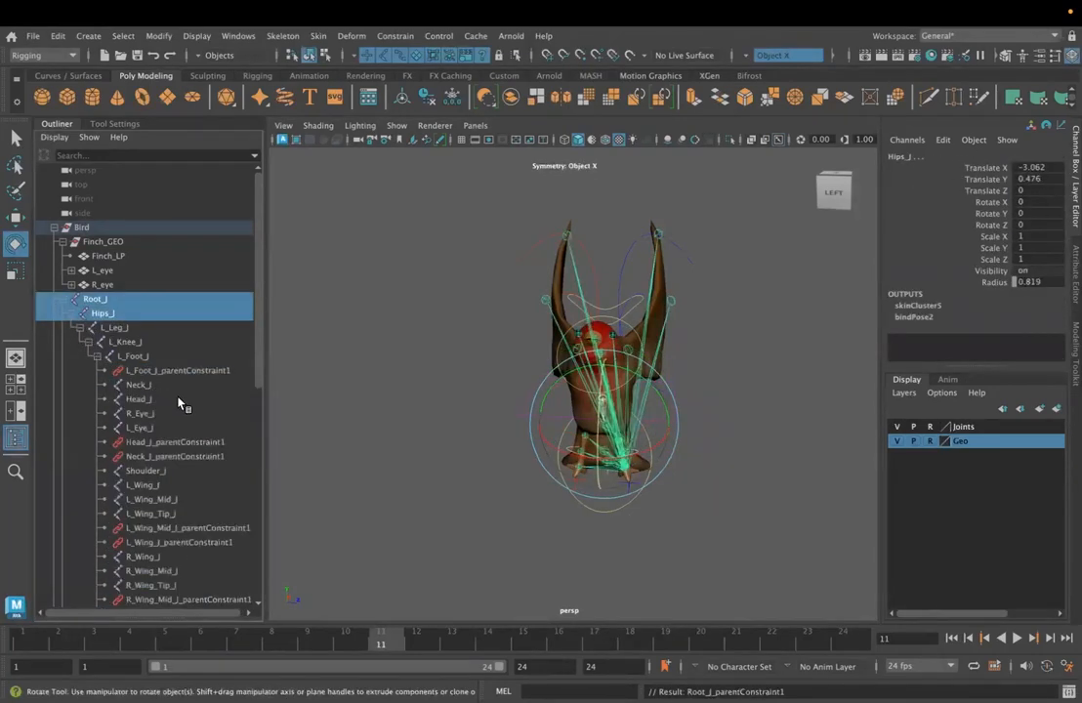
pyautogui.hotkey('ctrl', 'z')
pyautogui.hotkey('ctrl', 'z')
pyautogui.hotkey('ctrl', 'z')
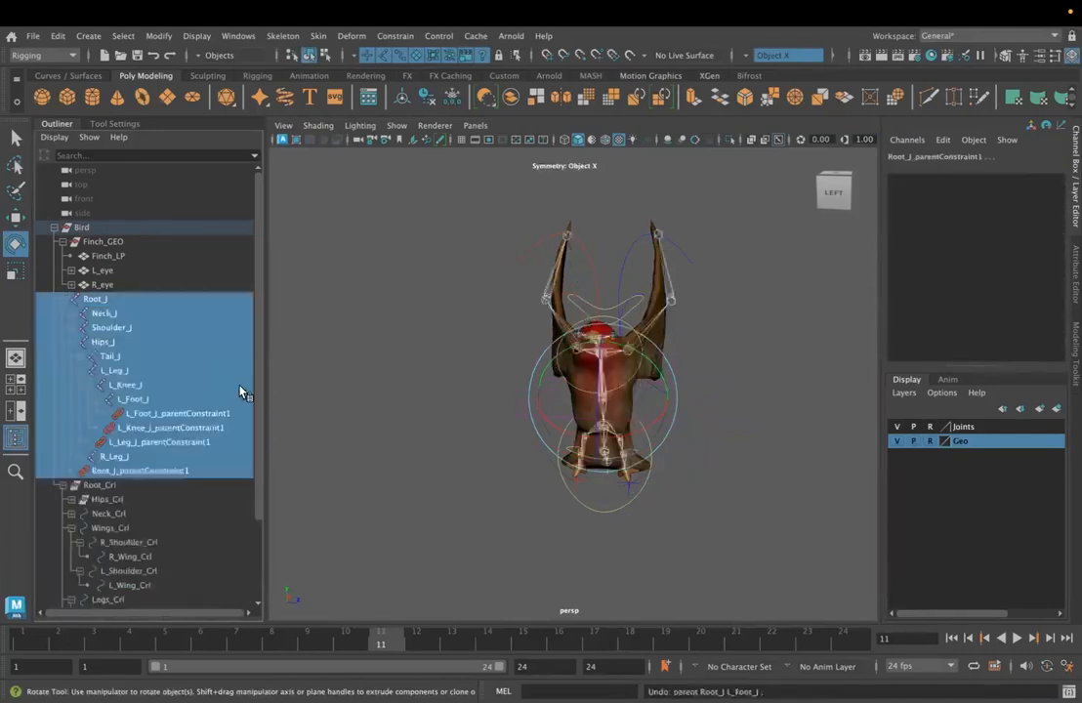
# - Expand the tail, neck, head, shoulder and wing joint branches of the selected hierarchy again
pyautogui.click(85, 360)
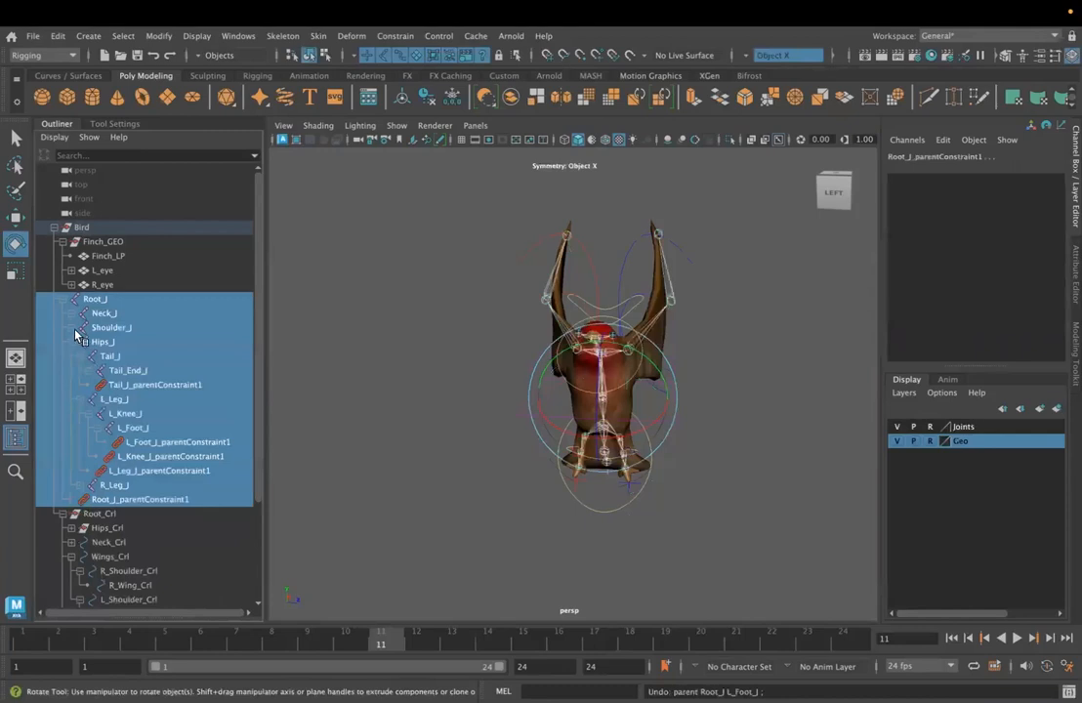
pyautogui.click(75, 328)
pyautogui.click(75, 313)
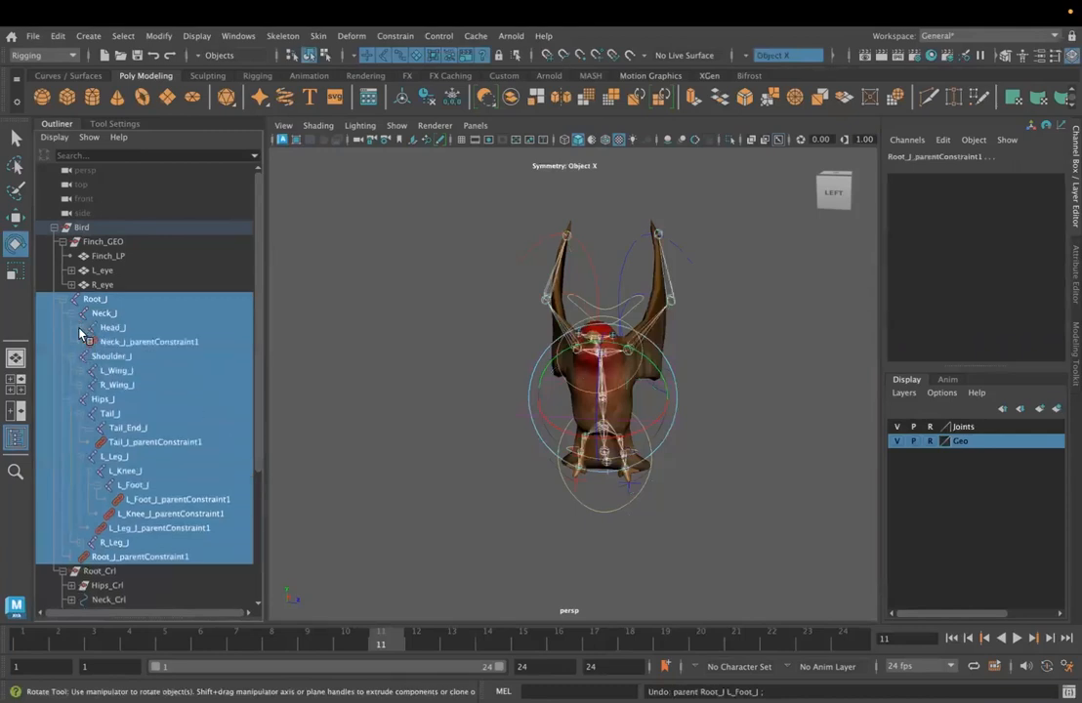
pyautogui.click(82, 328)
pyautogui.click(83, 415)
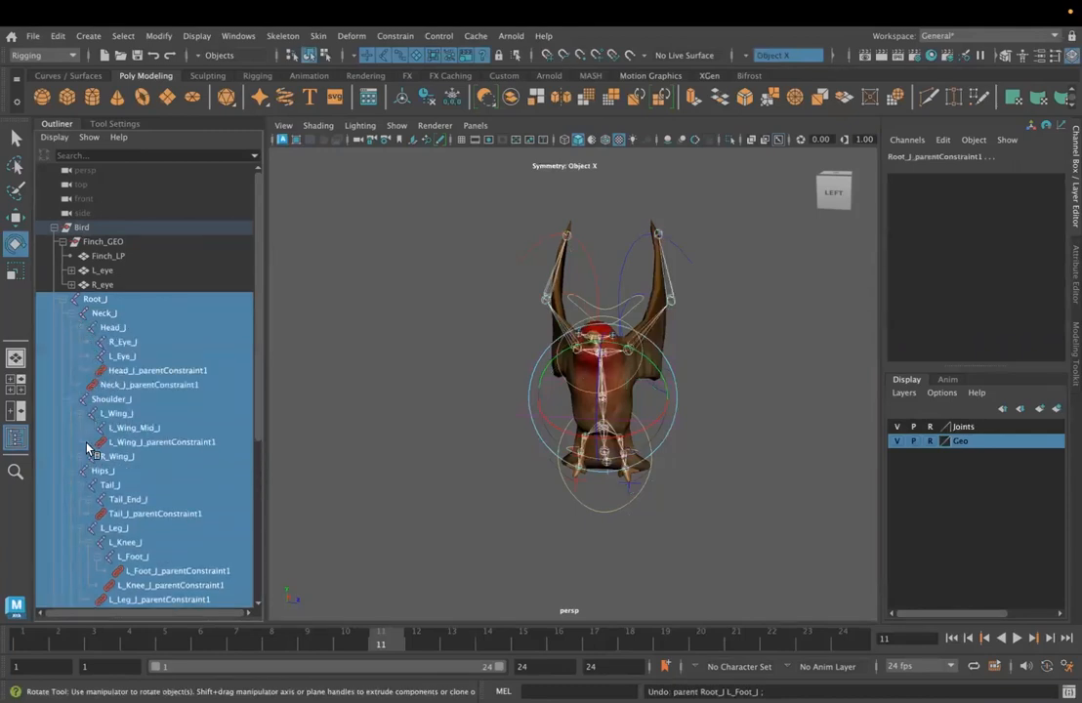
pyautogui.click(91, 428)
pyautogui.click(82, 486)
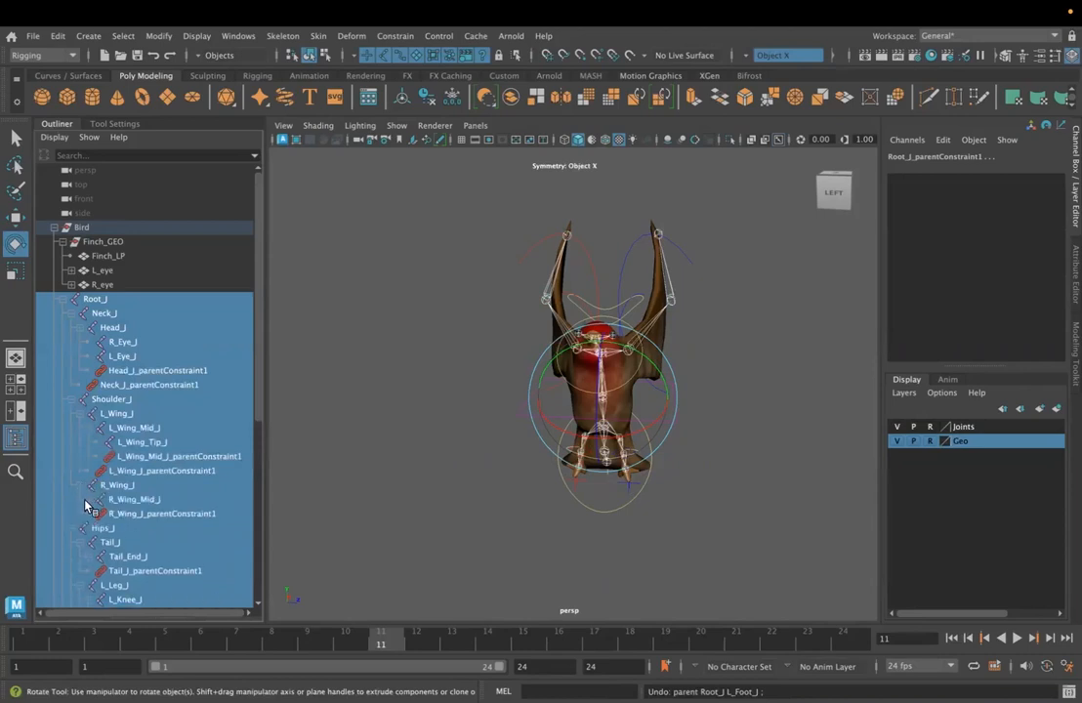
# - Undo the accidental reparenting of the selected joints under Tail_End_J
pyautogui.scroll(-5, 85, 501)
pyautogui.middleClick(93, 328)
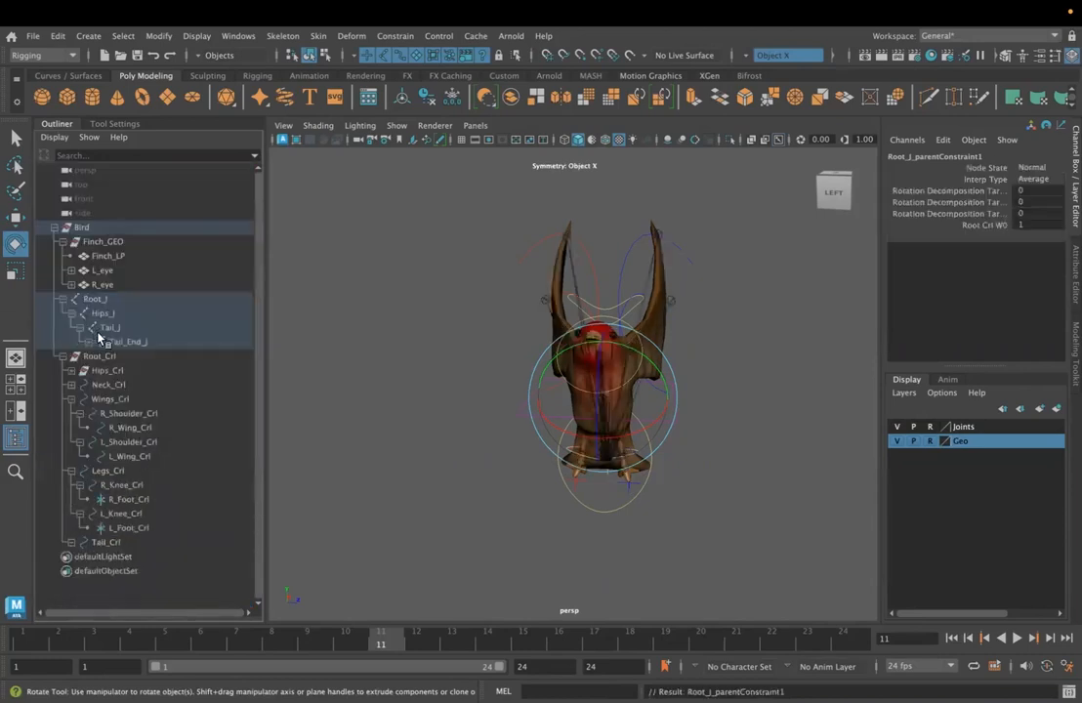
pyautogui.press('super+z')
# - Expand the neck, head, shoulder and wing joint branches under Root_J while keeping the hierarchy selected
pyautogui.click(77, 314)
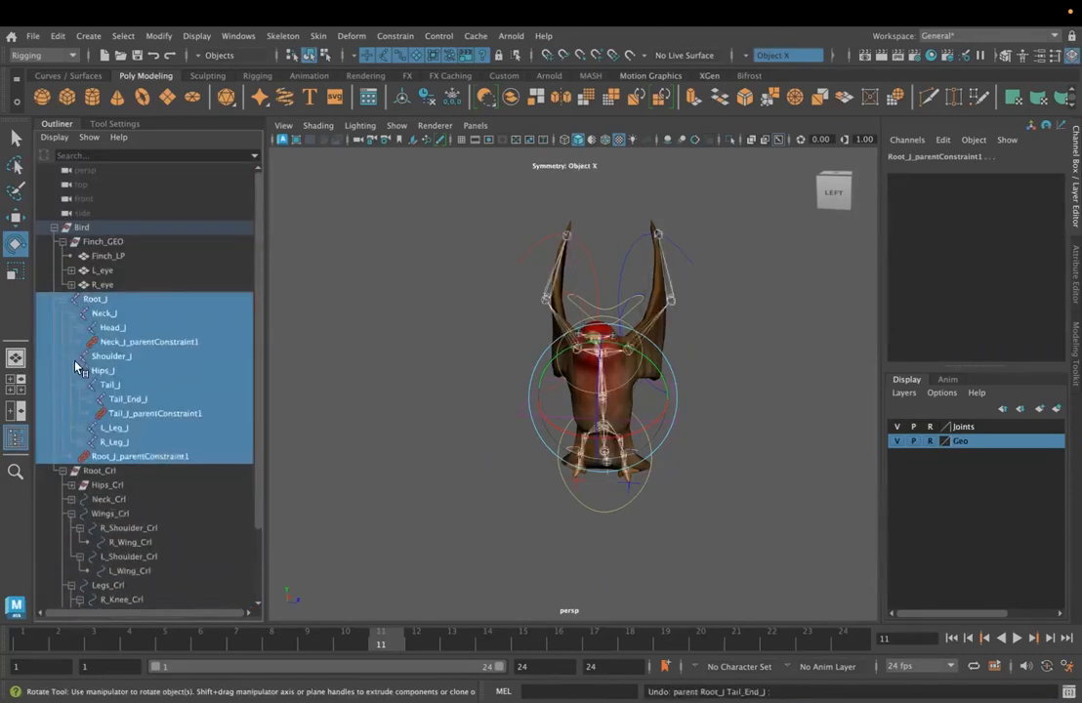
pyautogui.click(82, 328)
pyautogui.click(82, 400)
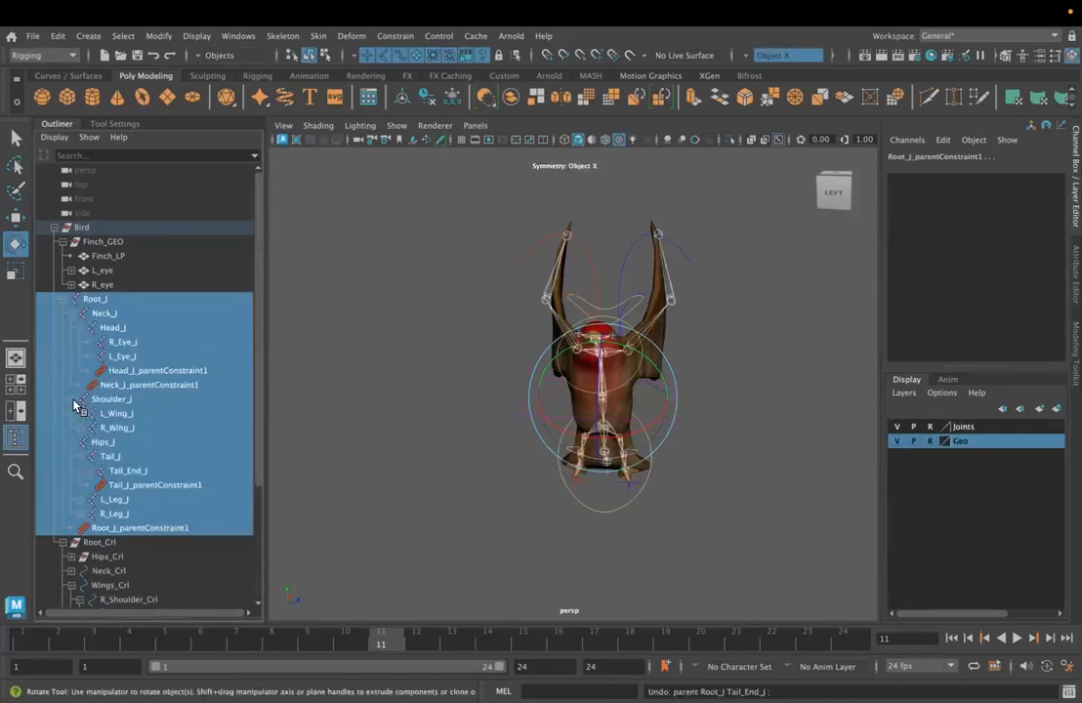
pyautogui.click(80, 414)
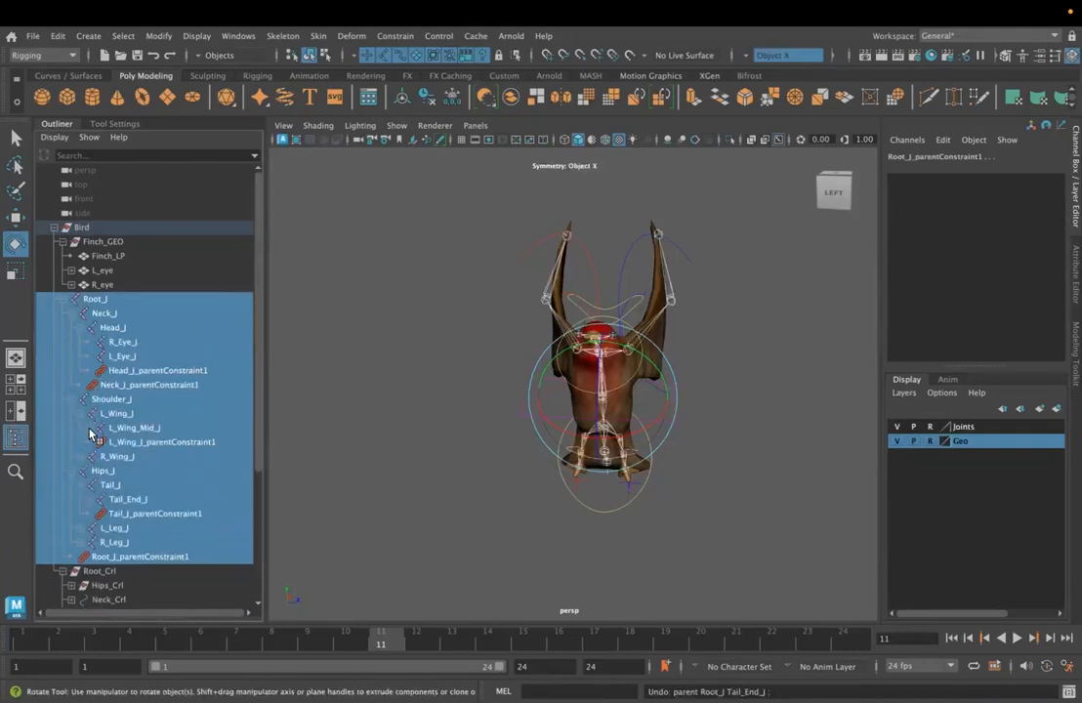
pyautogui.click(89, 428)
pyautogui.click(82, 487)
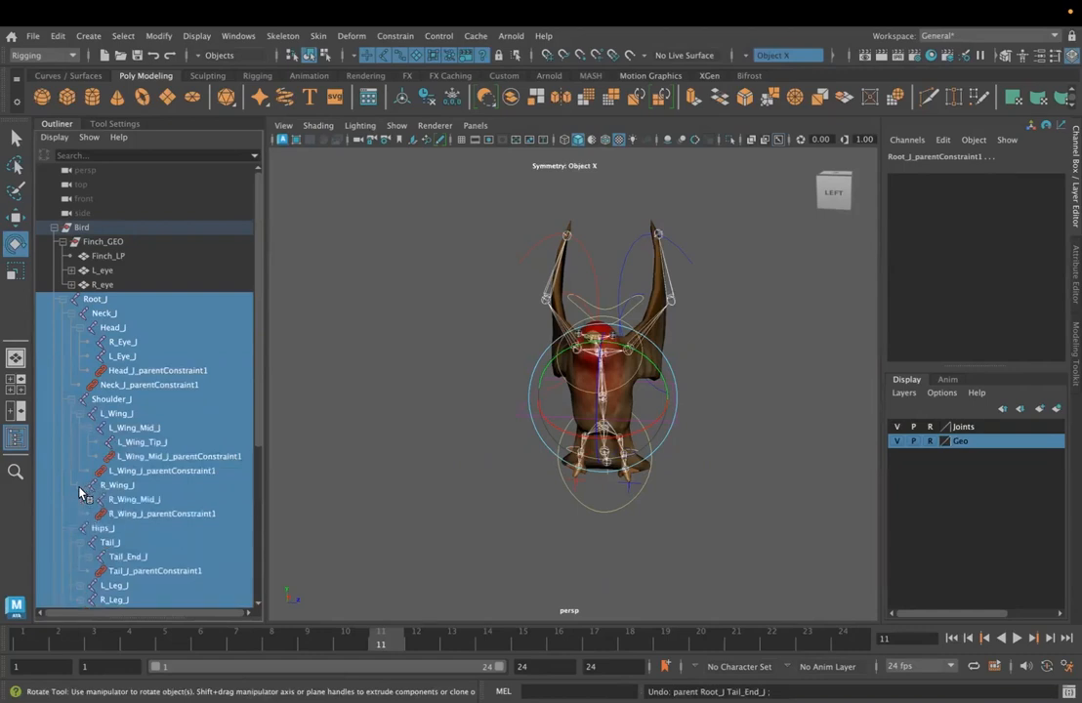
# - Expand the tail end and both leg branches down to the foot joints to reveal their parent constraints
pyautogui.scroll(-5, 82, 489)
pyautogui.click(88, 313)
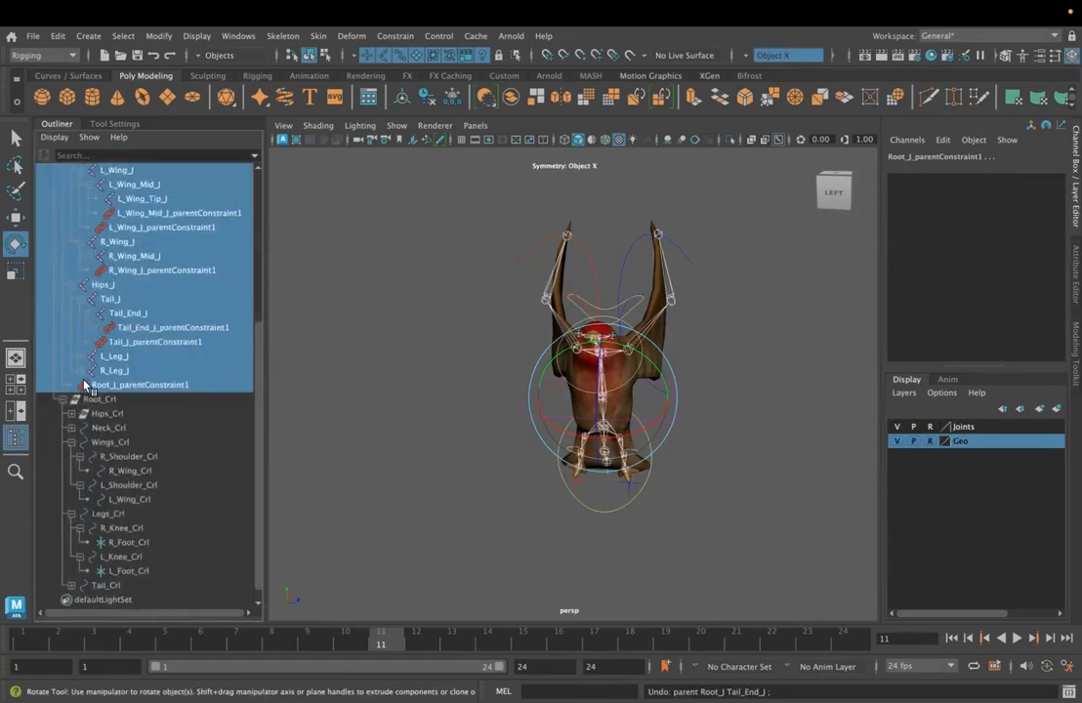
pyautogui.click(88, 356)
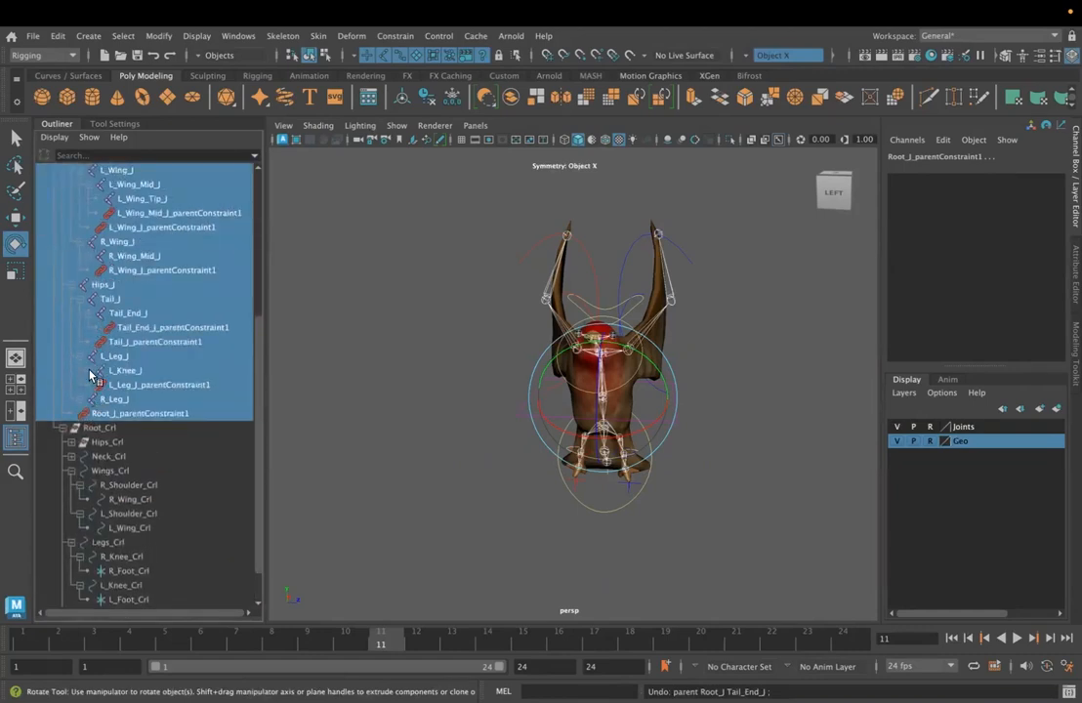
pyautogui.click(97, 371)
pyautogui.click(109, 386)
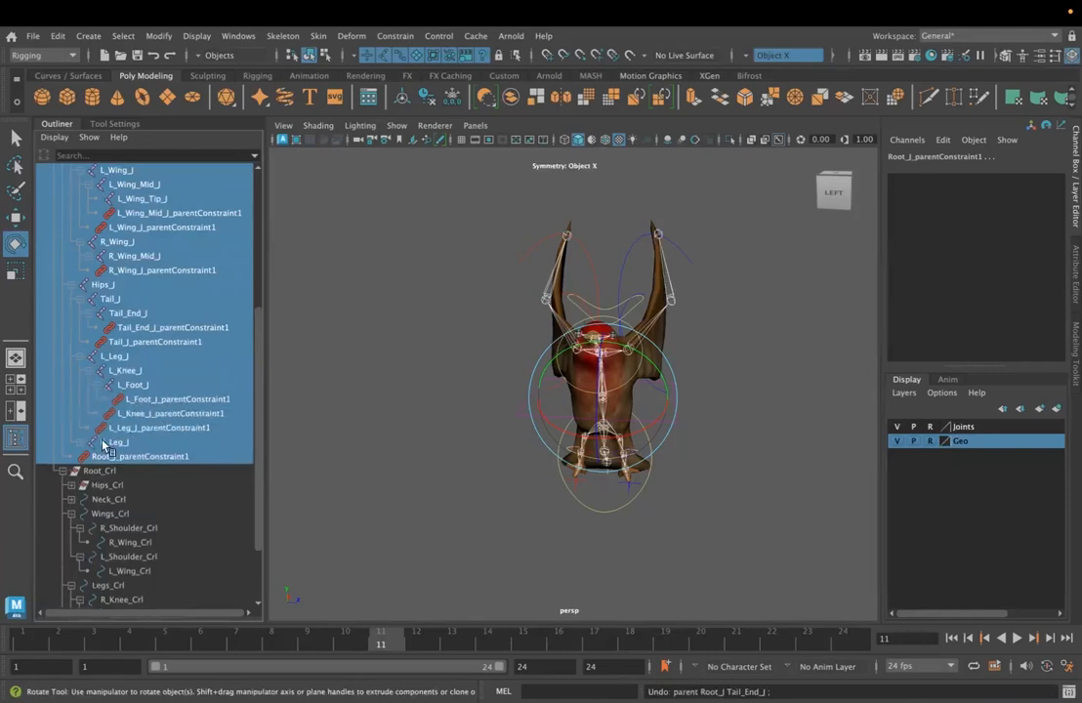
pyautogui.click(82, 445)
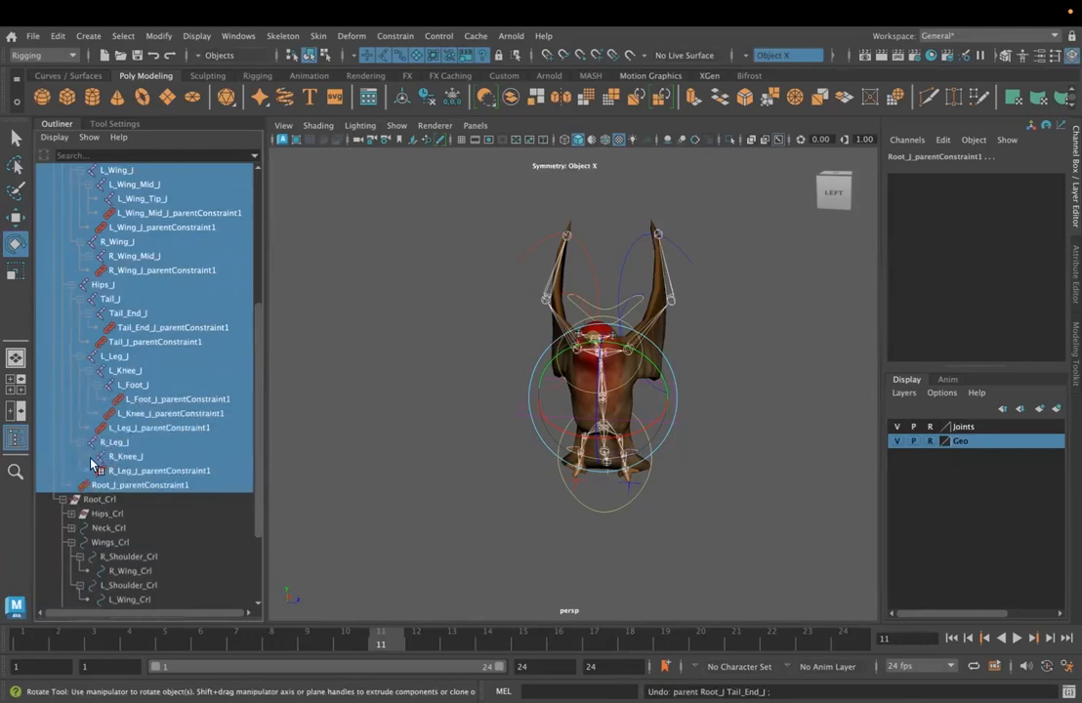
pyautogui.click(91, 457)
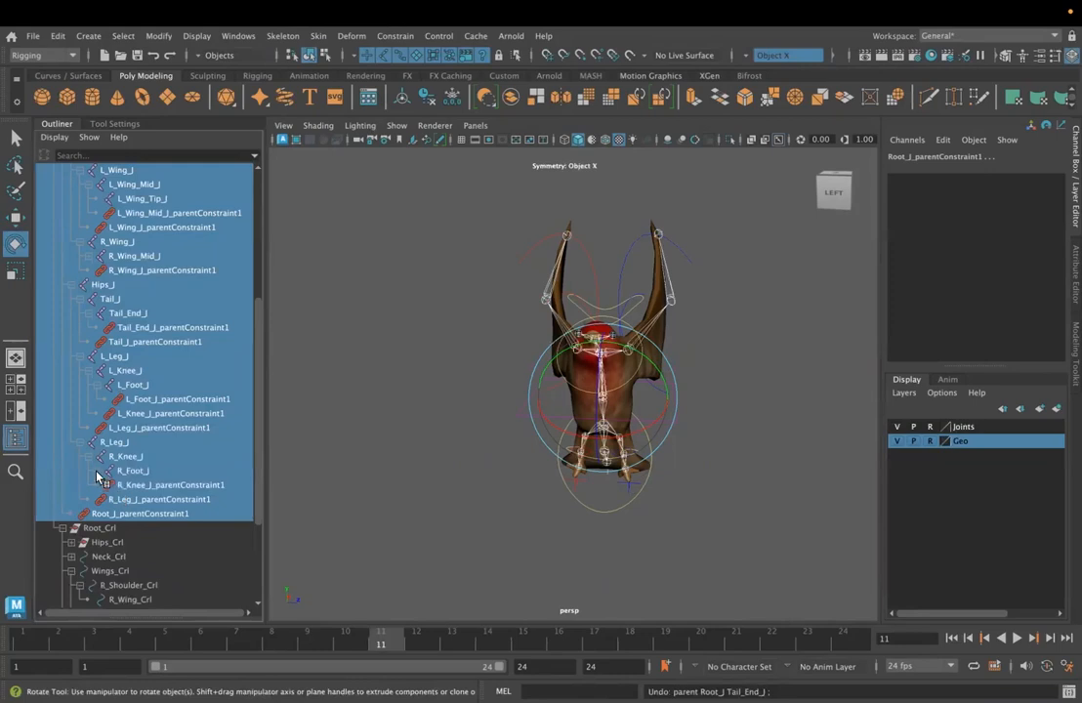
pyautogui.click(109, 471)
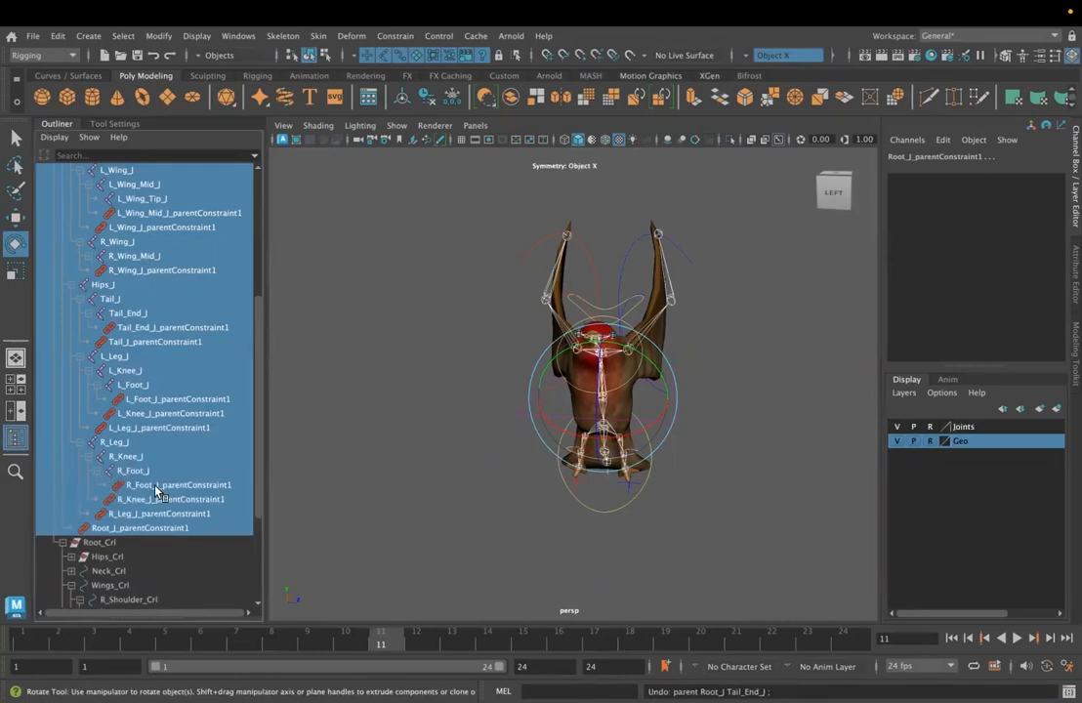
# - Deselect the parent constraints of the right foot, knee and leg joints and of Root_J
pyautogui.keyDown('ctrl'); pyautogui.click(157, 486); pyautogui.keyUp('ctrl')
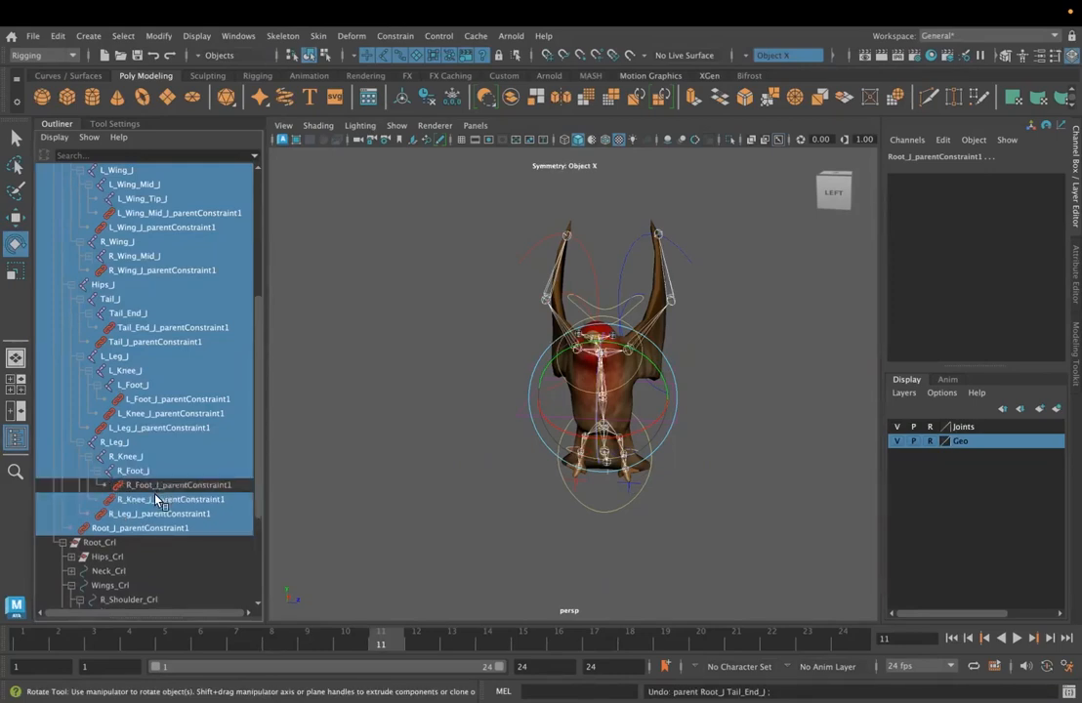
pyautogui.keyDown('ctrl'); pyautogui.click(157, 499); pyautogui.keyUp('ctrl')
pyautogui.keyDown('ctrl'); pyautogui.click(146, 514); pyautogui.keyUp('ctrl')
pyautogui.keyDown('ctrl'); pyautogui.click(150, 531); pyautogui.keyUp('ctrl')
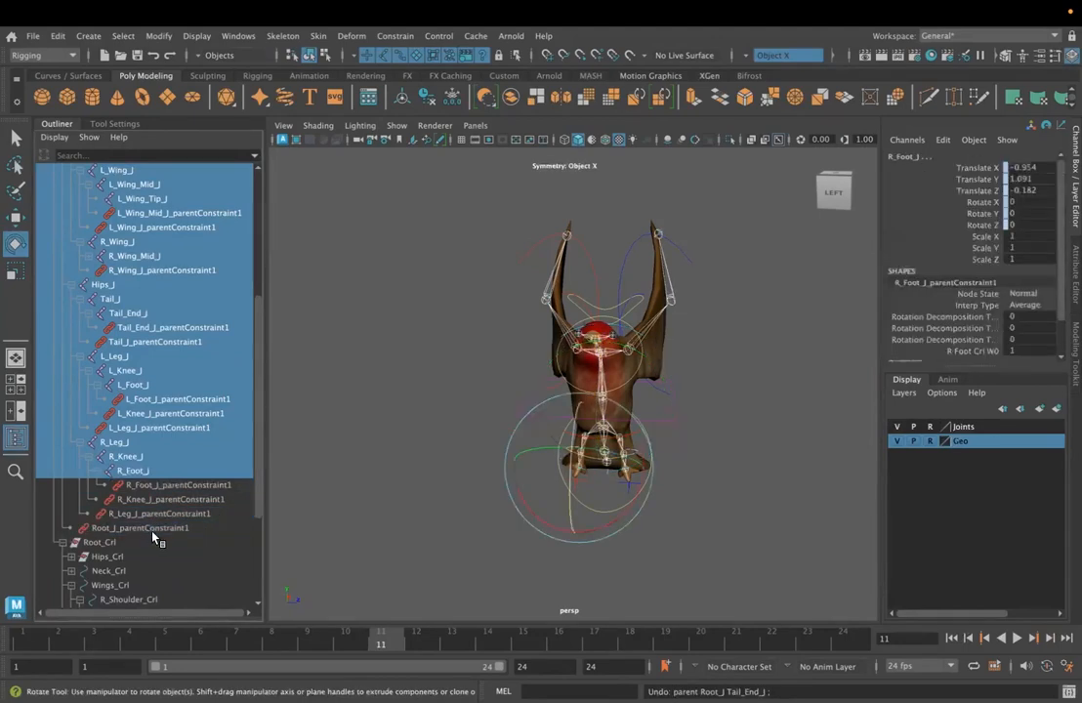
# - Deselect the parent constraints of the left leg, knee and foot joints and of both tail joints
pyautogui.keyDown('ctrl'); pyautogui.click(146, 428); pyautogui.keyUp('ctrl')
pyautogui.keyDown('ctrl'); pyautogui.click(148, 414); pyautogui.keyUp('ctrl')
pyautogui.keyDown('ctrl'); pyautogui.click(148, 399); pyautogui.keyUp('ctrl')
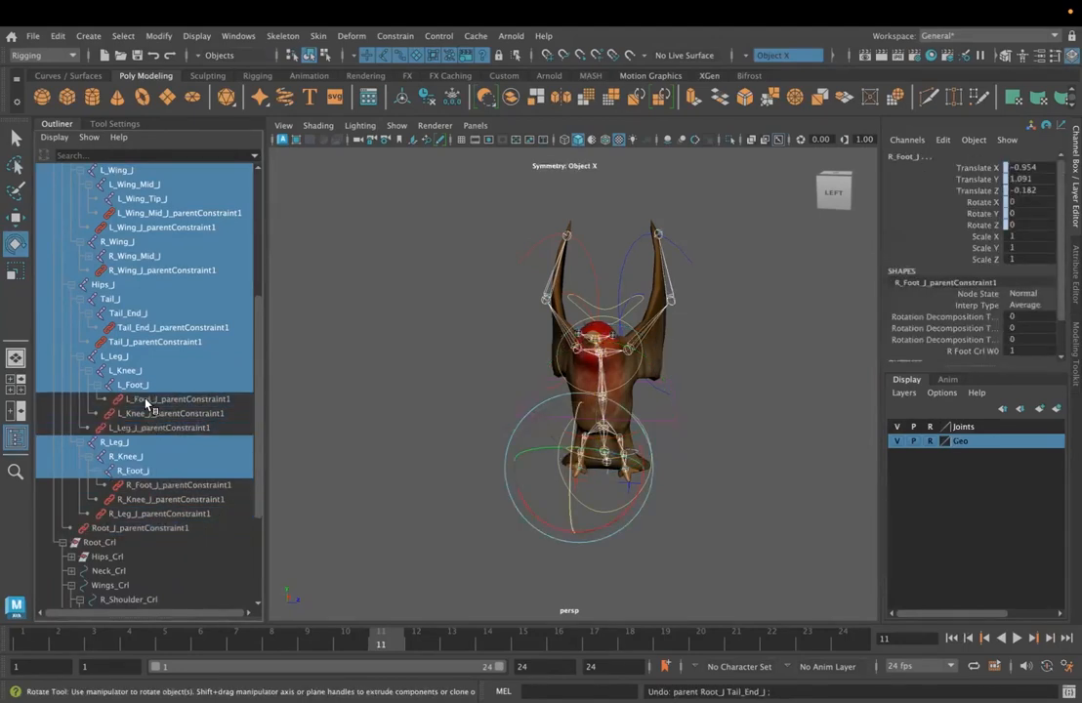
pyautogui.keyDown('ctrl'); pyautogui.click(154, 342); pyautogui.keyUp('ctrl')
pyautogui.keyDown('ctrl'); pyautogui.click(153, 328); pyautogui.keyUp('ctrl')
pyautogui.scroll(5, 153, 337)
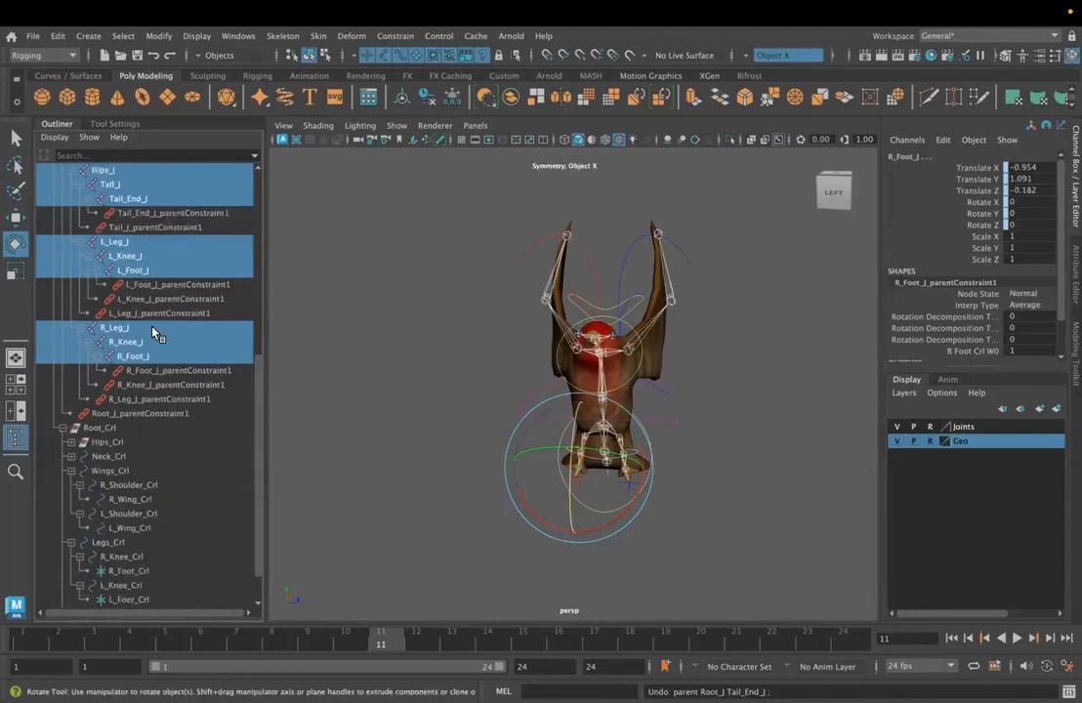
# - Deselect the parent constraints of the right wing, left wing, left mid-wing, neck and head joints
pyautogui.keyDown('ctrl'); pyautogui.click(159, 499); pyautogui.keyUp('ctrl')
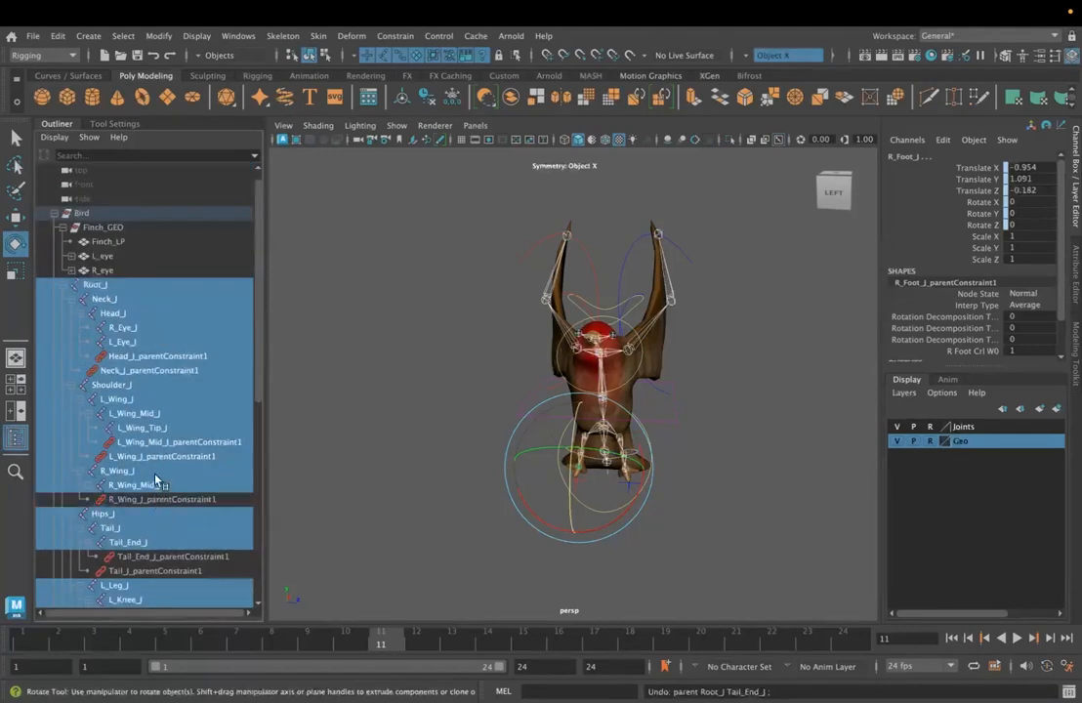
pyautogui.keyDown('ctrl'); pyautogui.click(156, 457); pyautogui.keyUp('ctrl')
pyautogui.keyDown('ctrl'); pyautogui.click(156, 444); pyautogui.keyUp('ctrl')
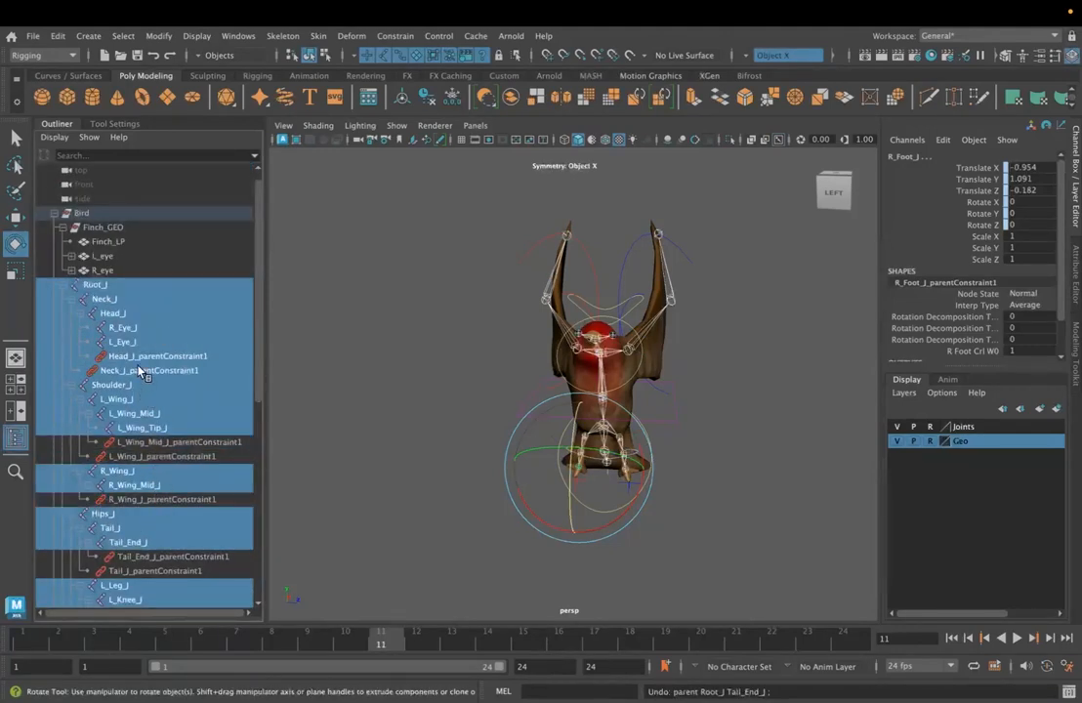
pyautogui.keyDown('ctrl'); pyautogui.click(147, 370); pyautogui.keyUp('ctrl')
pyautogui.keyDown('ctrl'); pyautogui.click(148, 357); pyautogui.keyUp('ctrl')
# - Expand R_Wing_Mid_J, deselect its parent constraint, and check the whole hierarchy for any constraint still selected
pyautogui.scroll(-8, 188, 386)
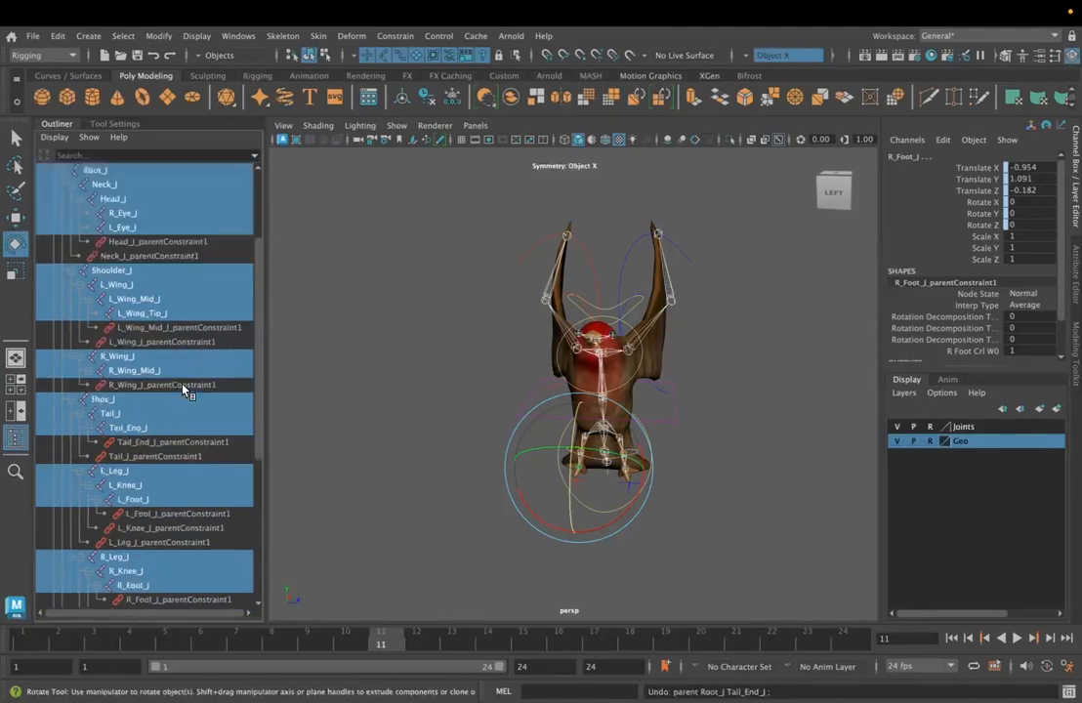
pyautogui.scroll(5, 185, 389)
pyautogui.scroll(-8, 185, 393)
pyautogui.scroll(8, 136, 477)
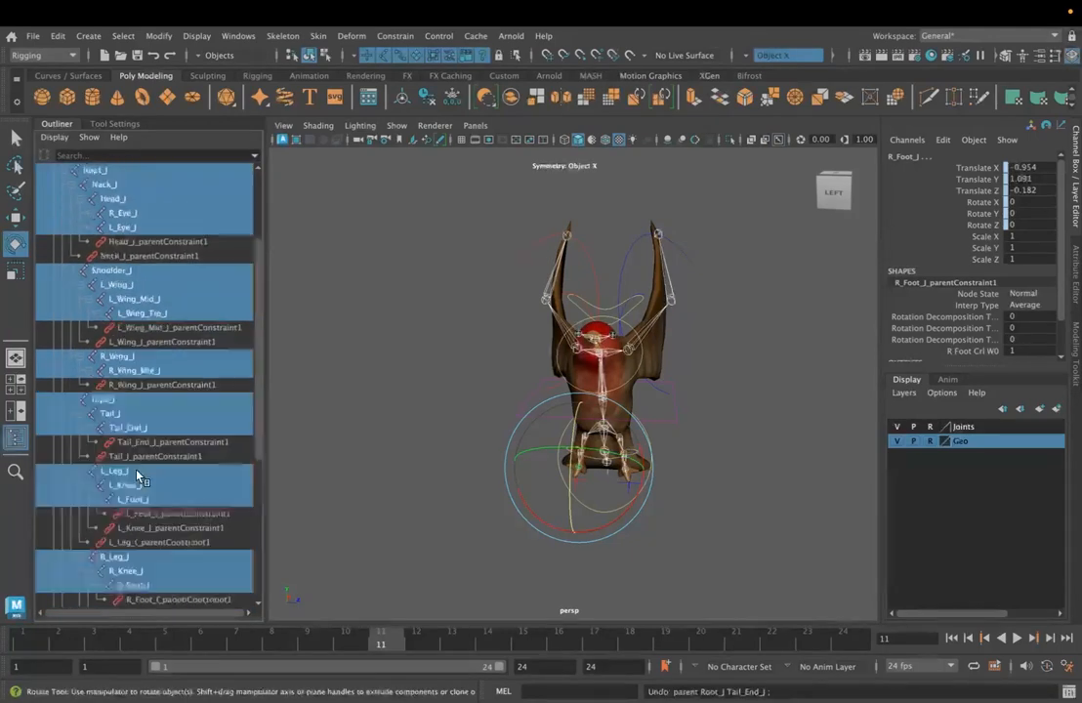
pyautogui.click(87, 372)
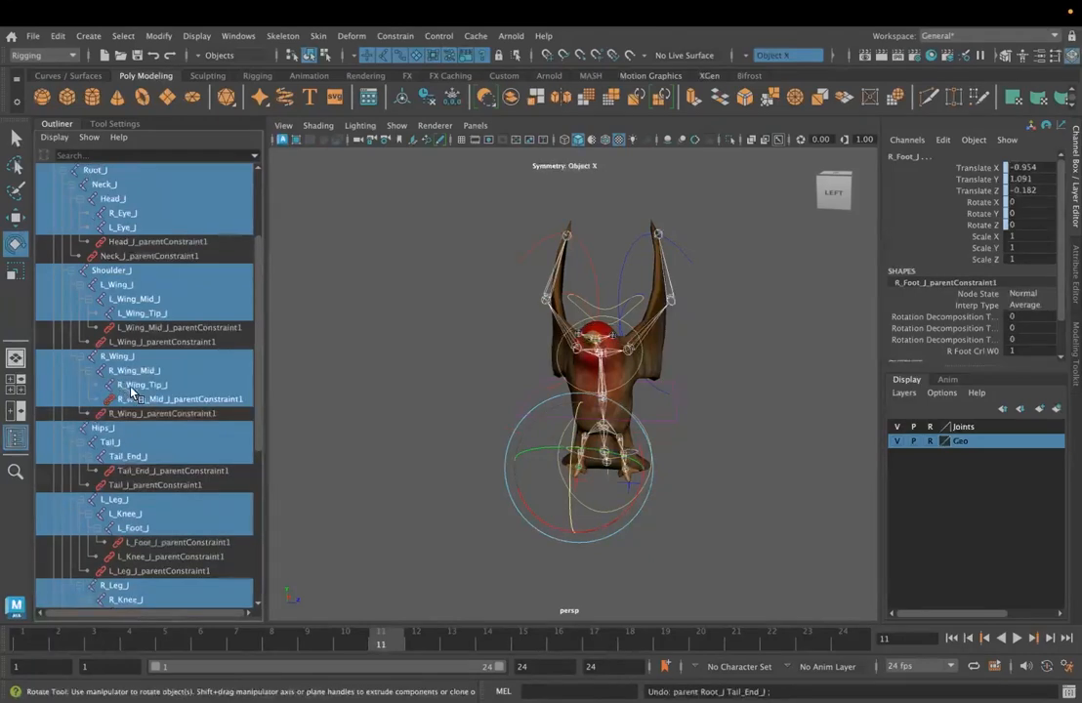
pyautogui.keyDown('ctrl'); pyautogui.click(131, 399); pyautogui.keyUp('ctrl')
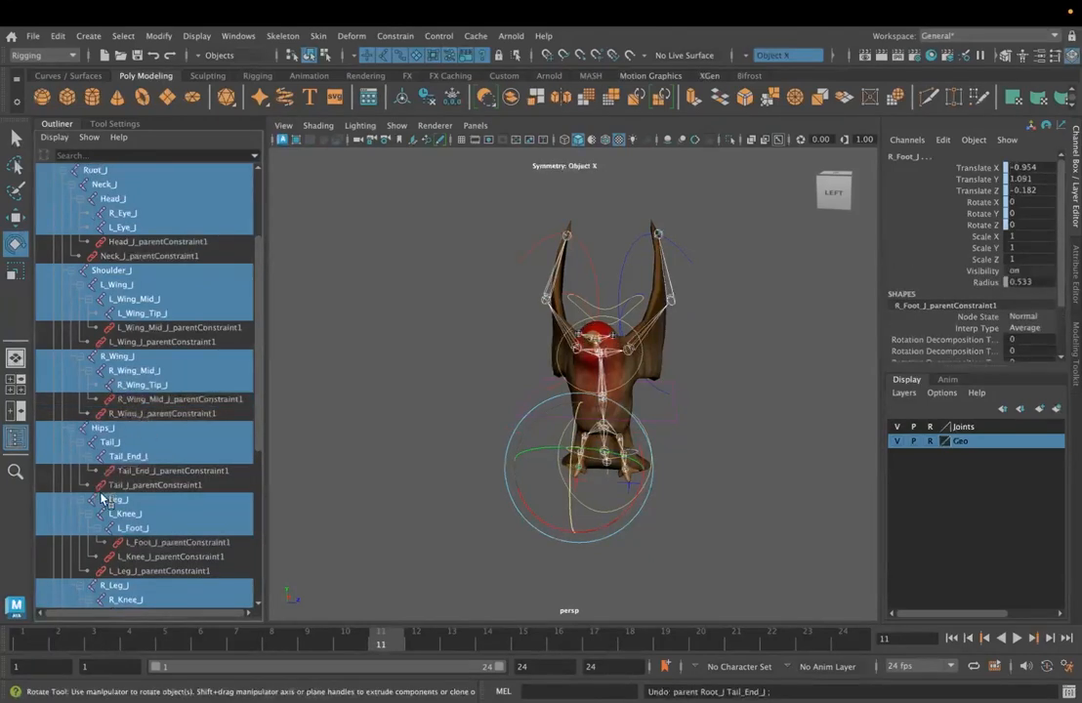
pyautogui.scroll(3, 97, 536)
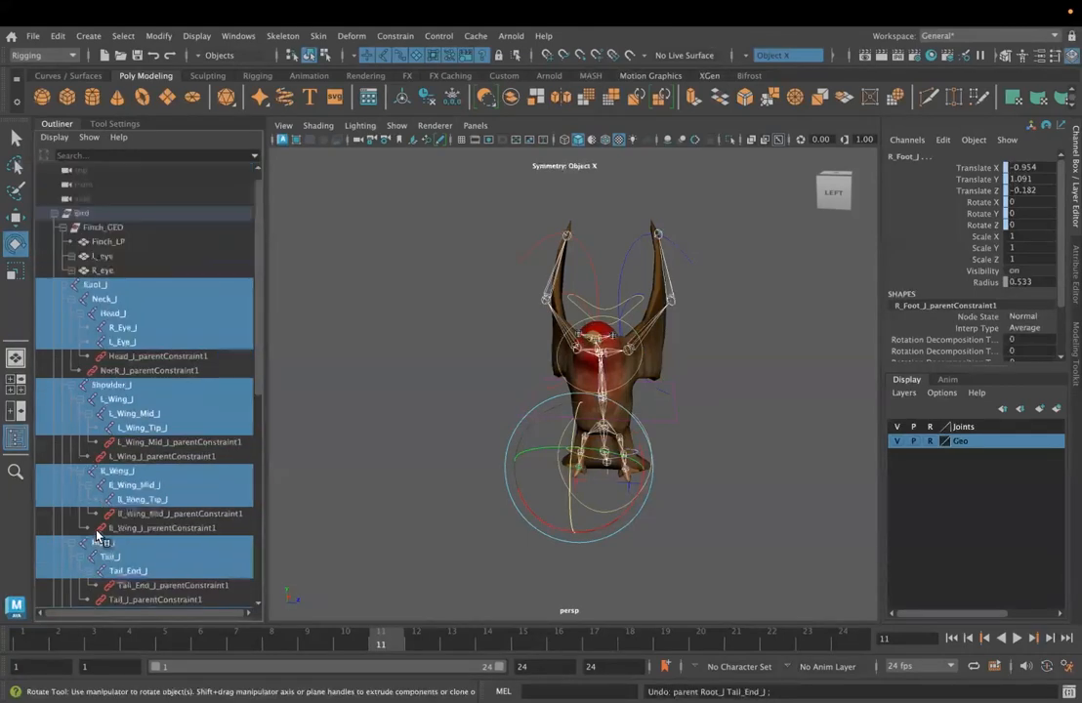
pyautogui.scroll(-8, 97, 535)
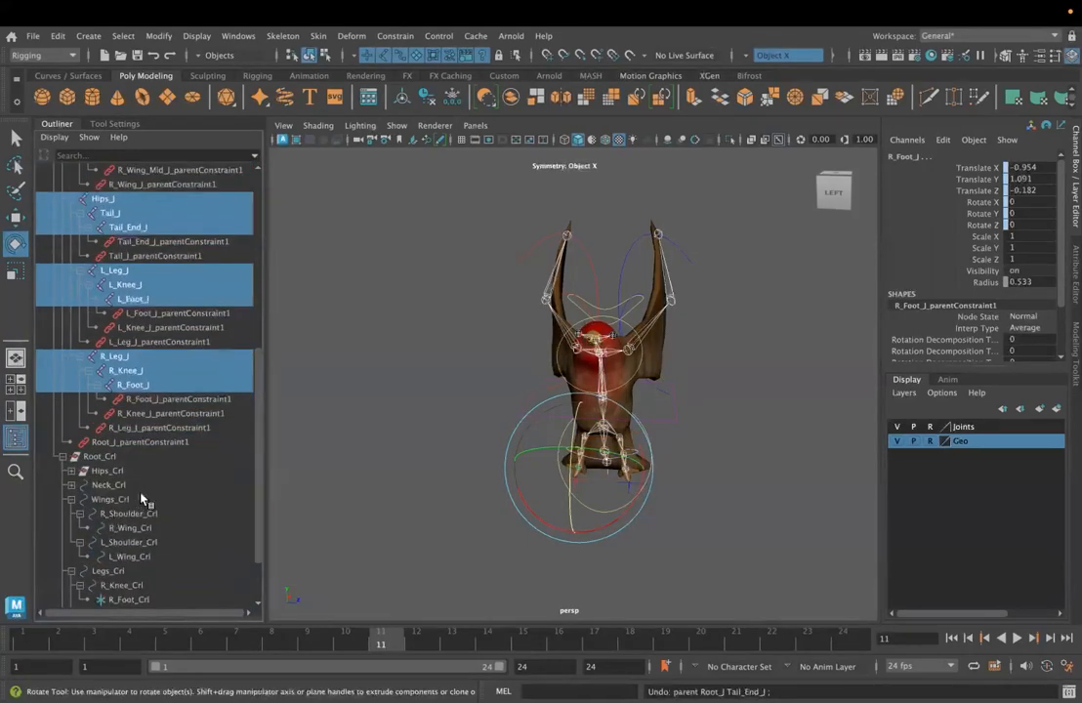
pyautogui.scroll(5, 142, 500)
pyautogui.scroll(3, 141, 500)
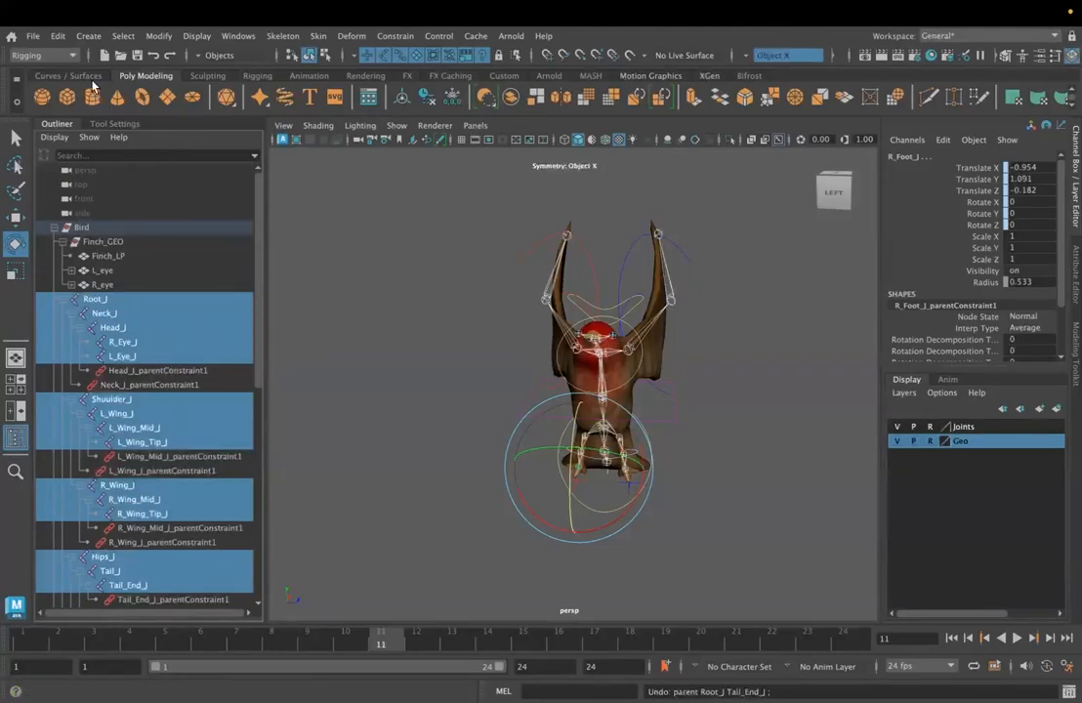
# - Switch to the Animation menu set and return the timeline to frame 1
pyautogui.click(68, 55)
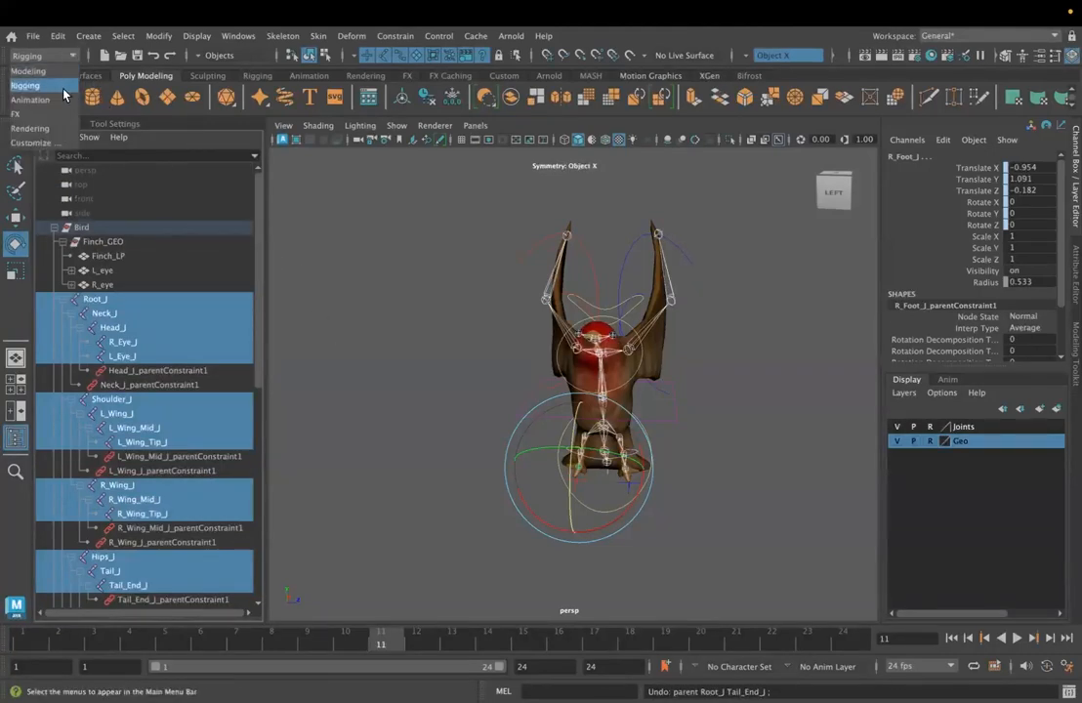
pyautogui.click(60, 102)
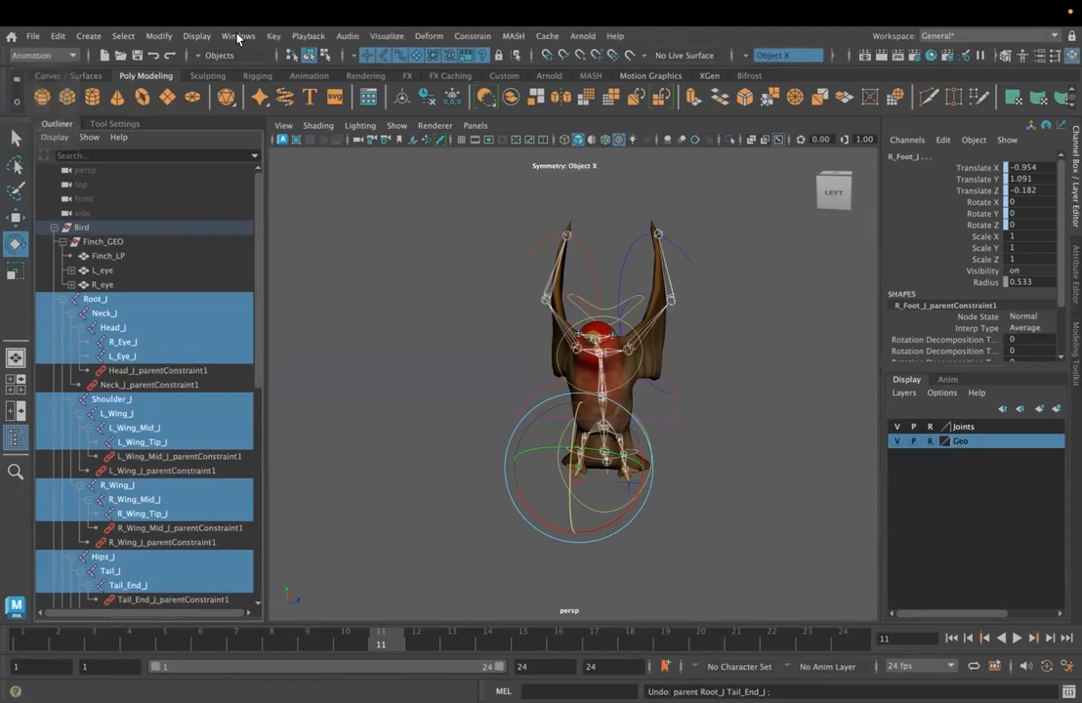
pyautogui.click(274, 36)
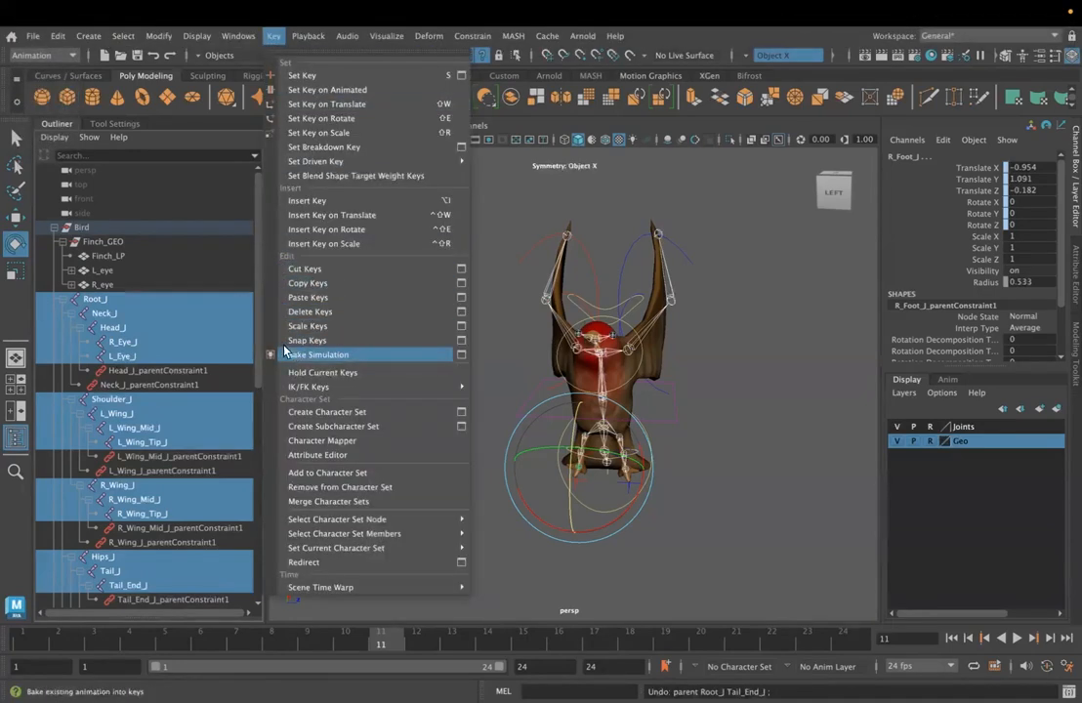
pyautogui.click(59, 39)
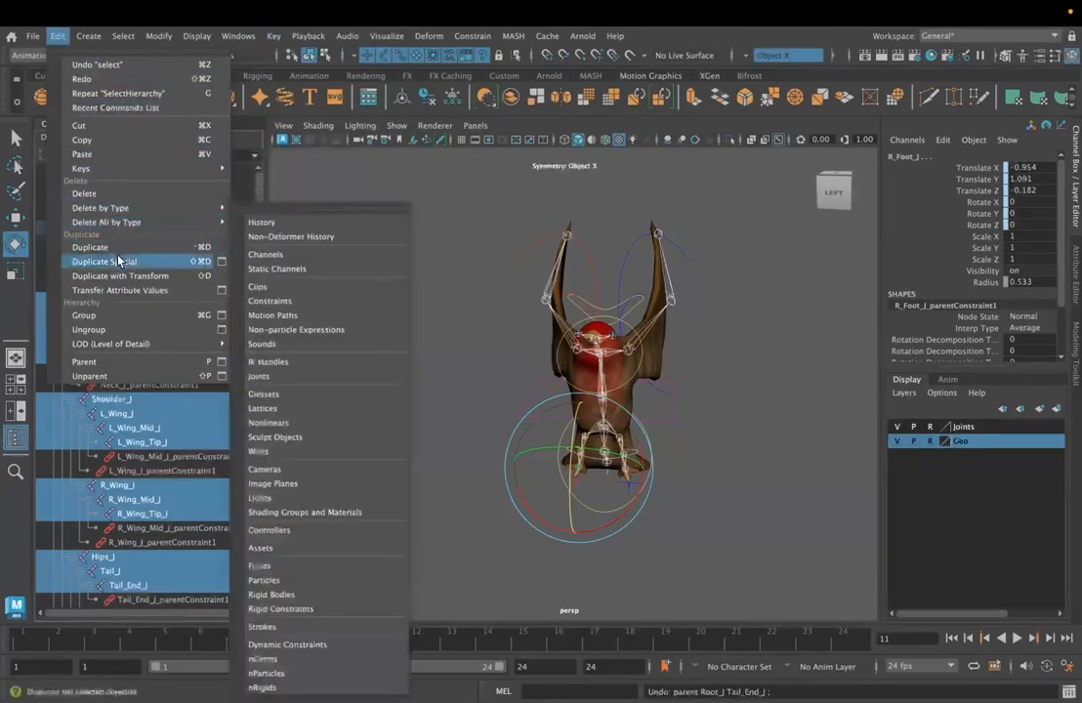
pyautogui.moveTo(102, 169)
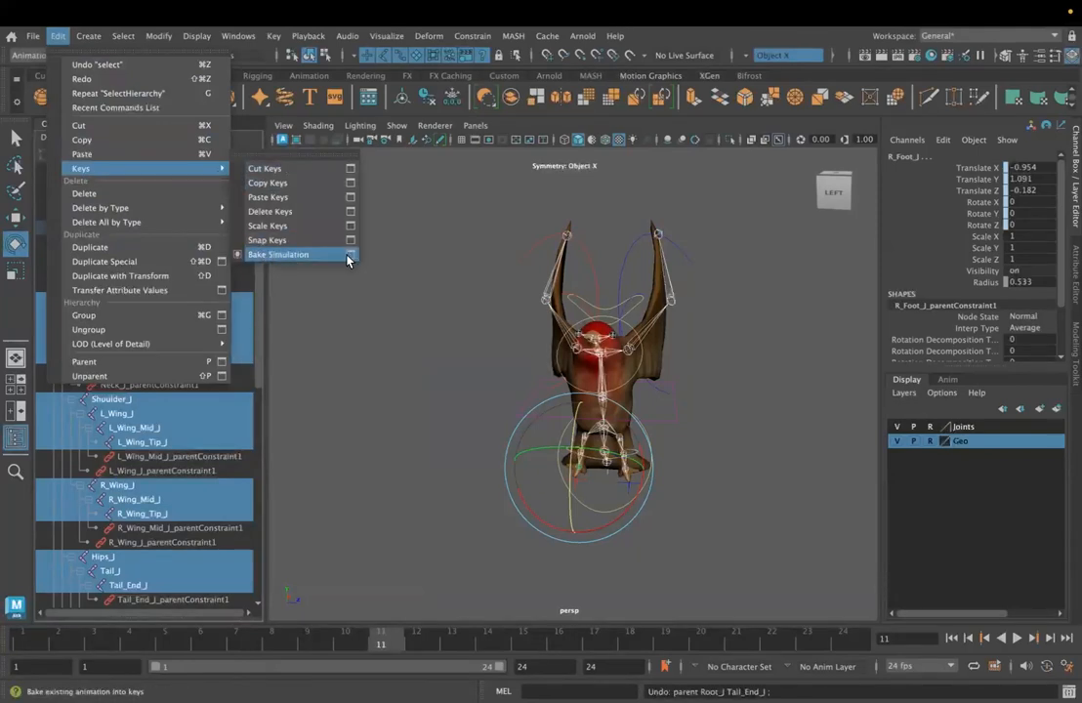
pyautogui.click(954, 641)
pyautogui.click(952, 639)
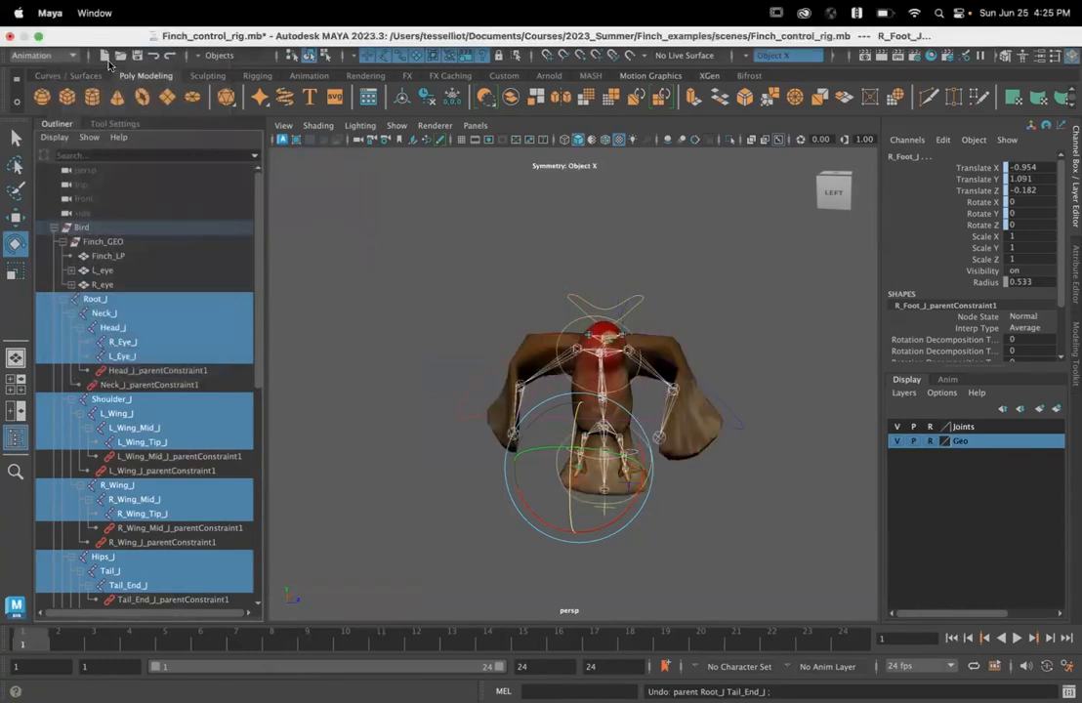
# - Reset the Bake Simulation options to their defaults and bake the selected joints over the time slider range
pyautogui.click(57, 36)
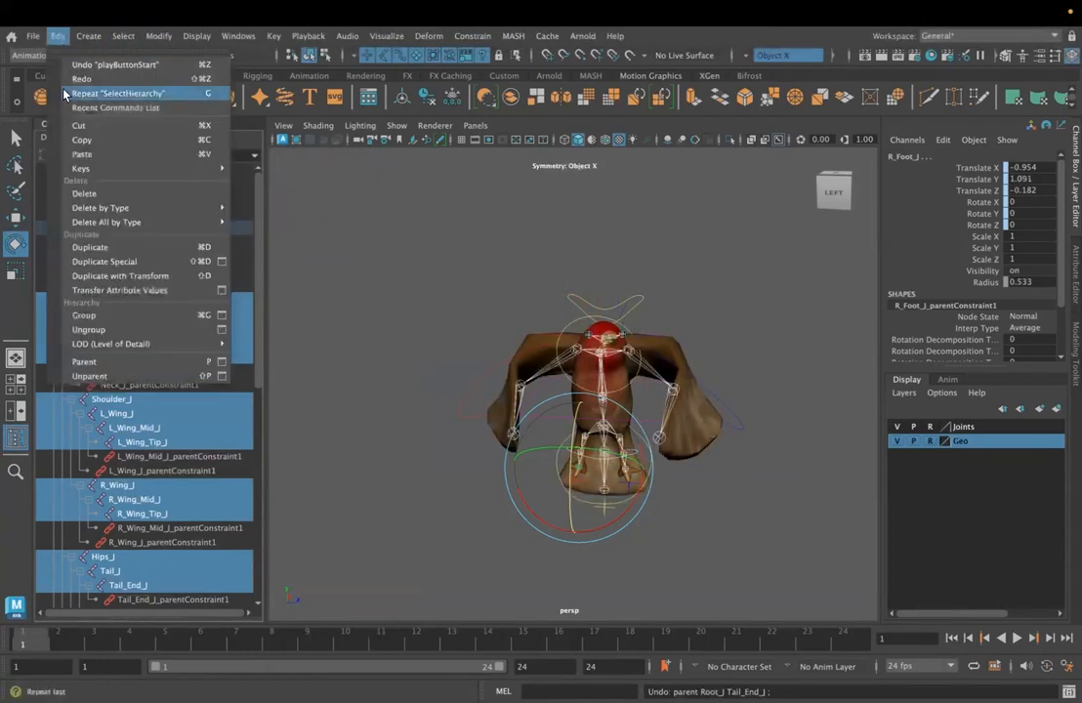
pyautogui.moveTo(88, 168)
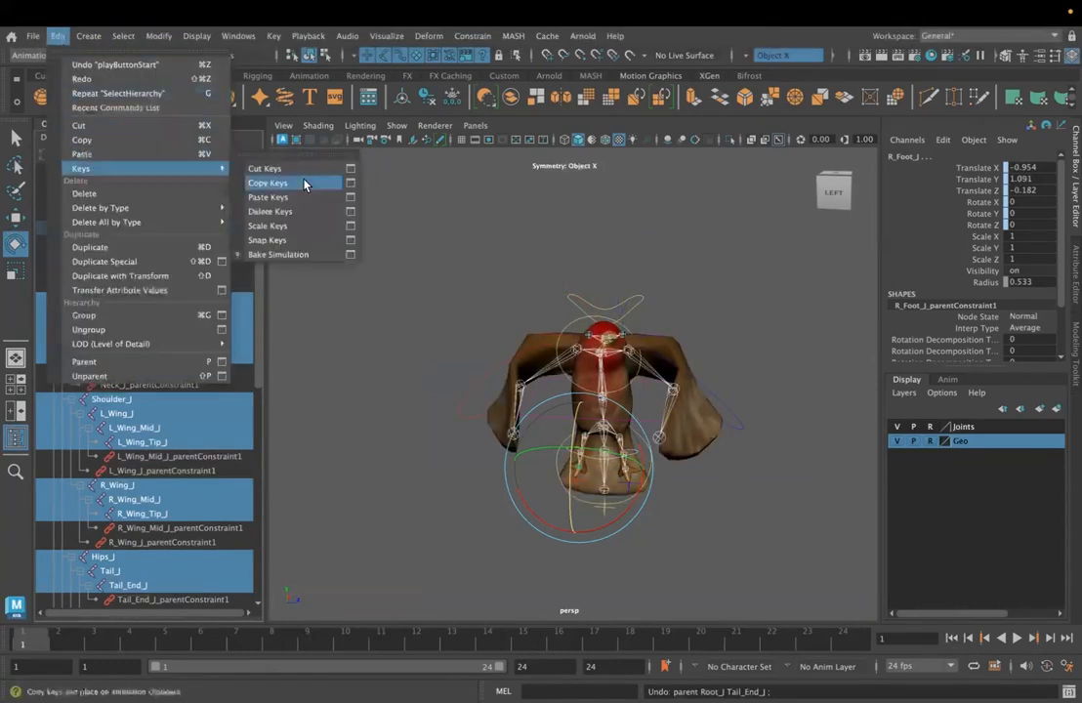
pyautogui.click(353, 254)
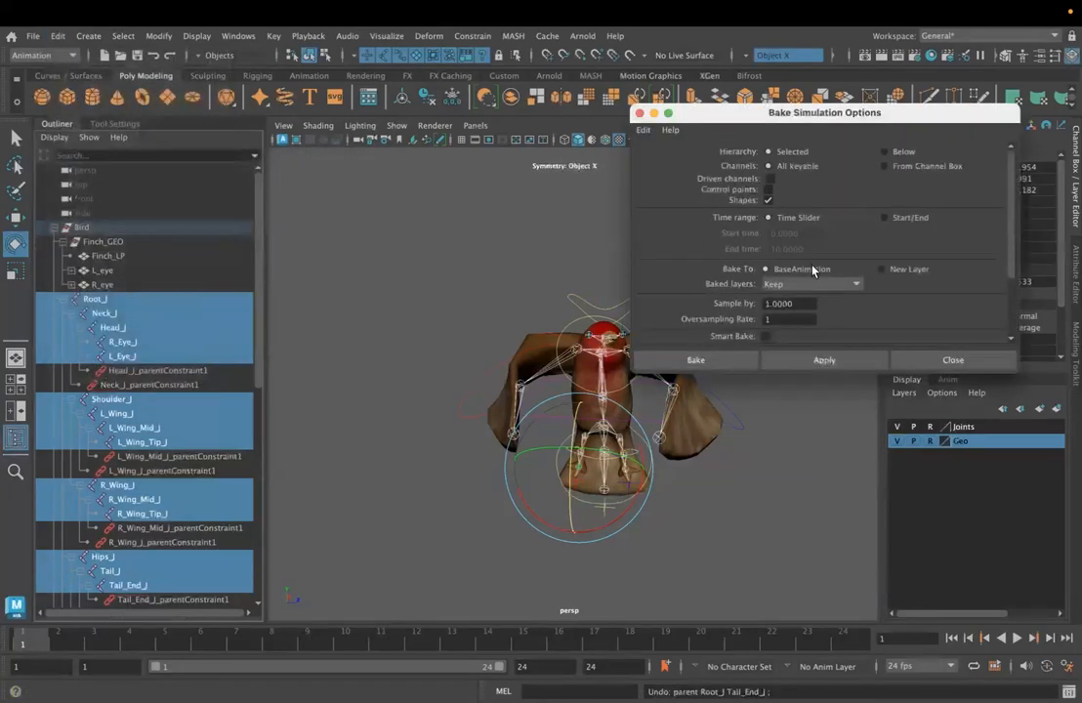
pyautogui.click(642, 130)
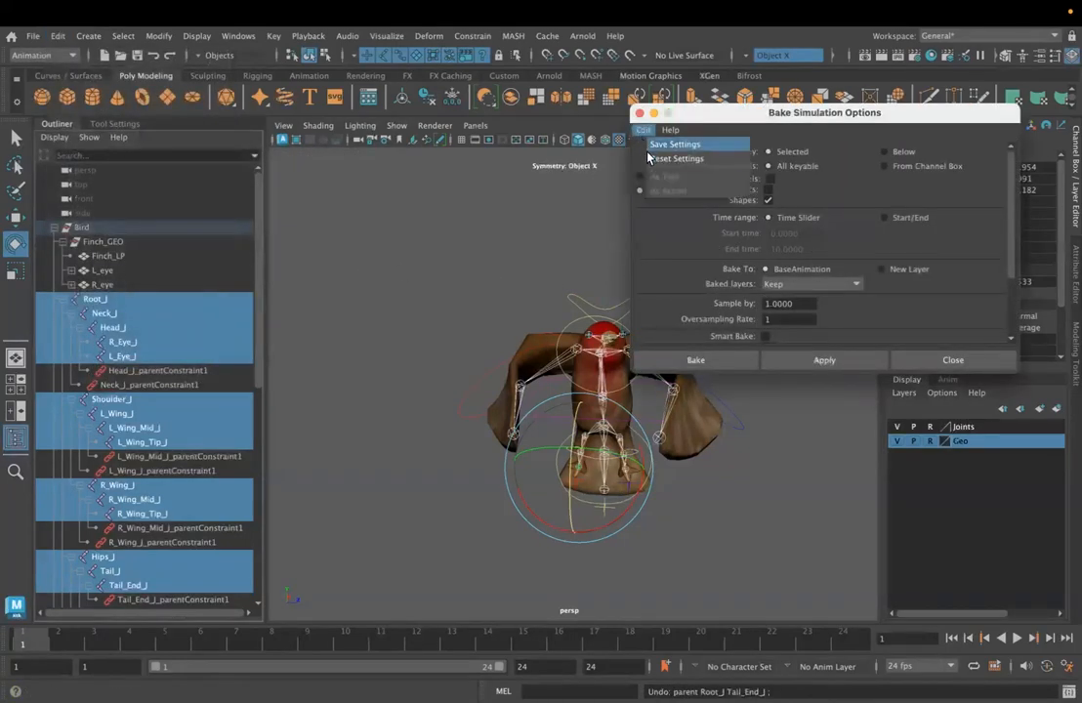
pyautogui.click(651, 158)
pyautogui.scroll(-2, 743, 264)
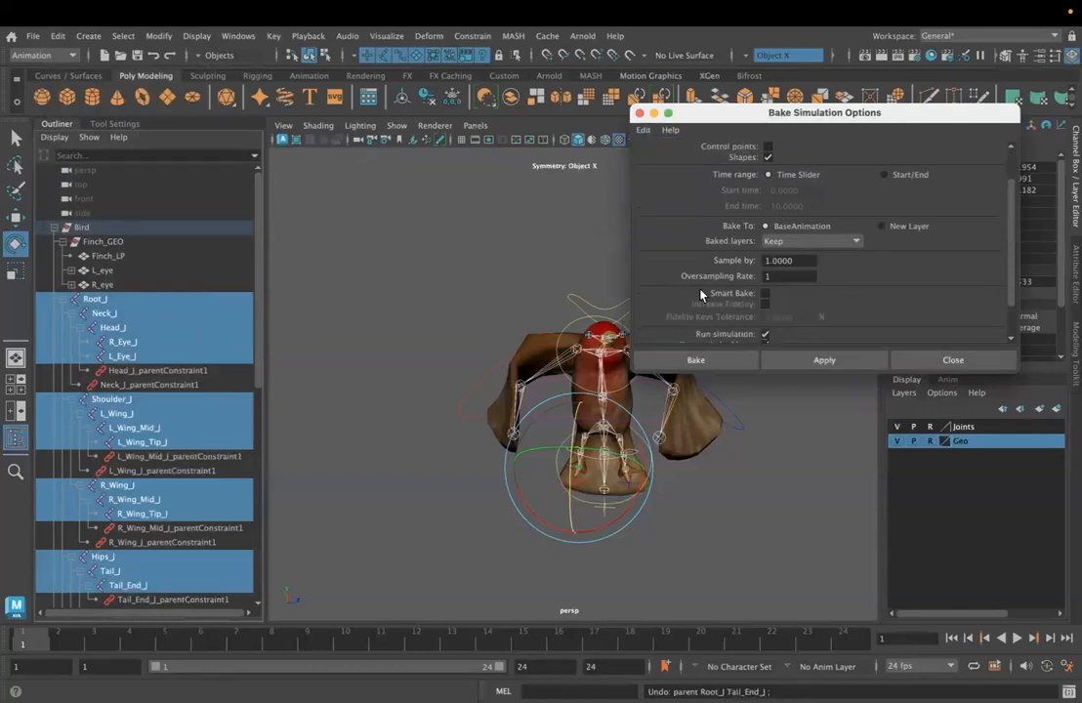
pyautogui.click(721, 365)
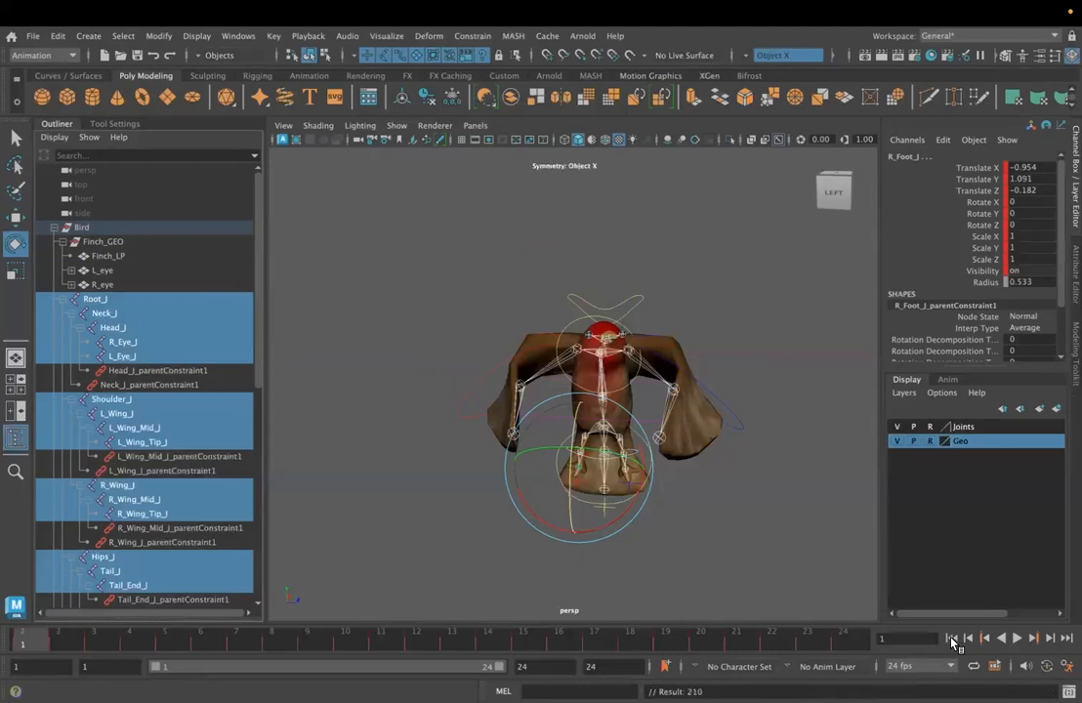
# - Scrub and play back the baked flight animation to check the joint motion, and stop the playback
pyautogui.moveTo(64, 640); pyautogui.dragTo(14, 654)
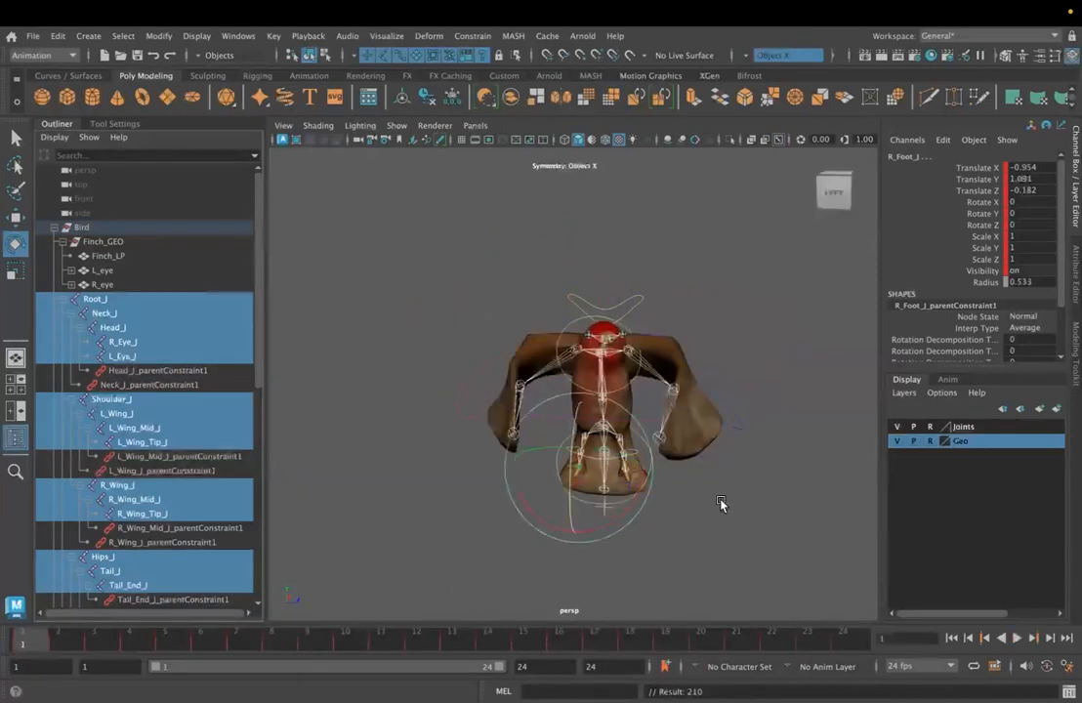
pyautogui.click(1018, 639)
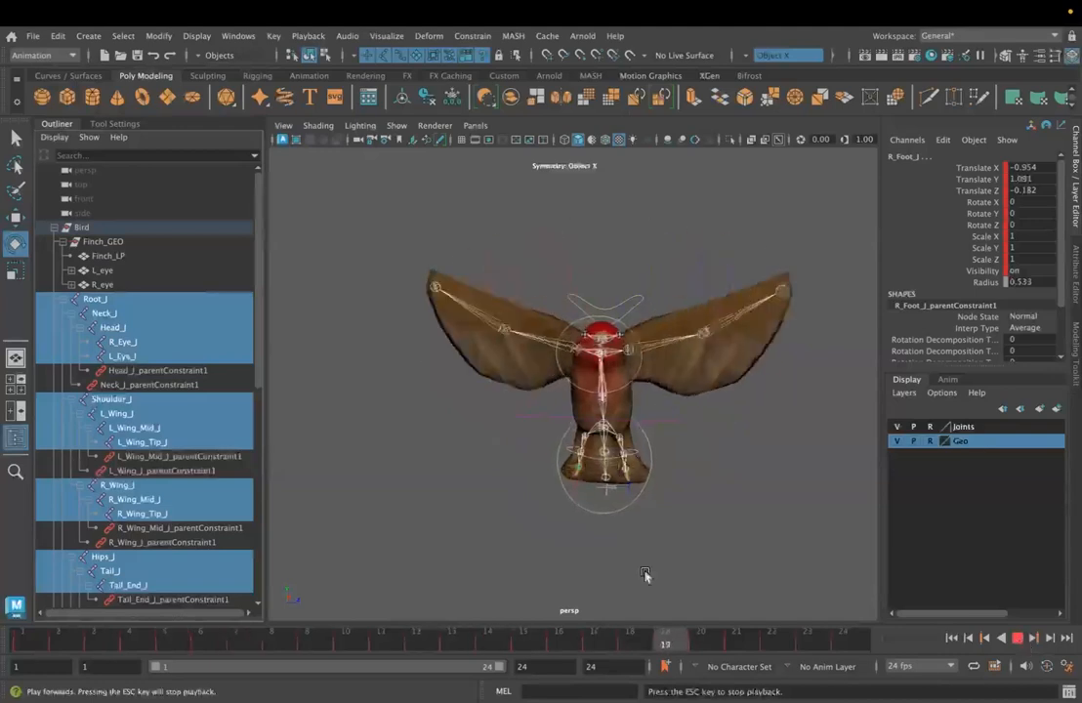
pyautogui.scroll(-10, 98, 451)
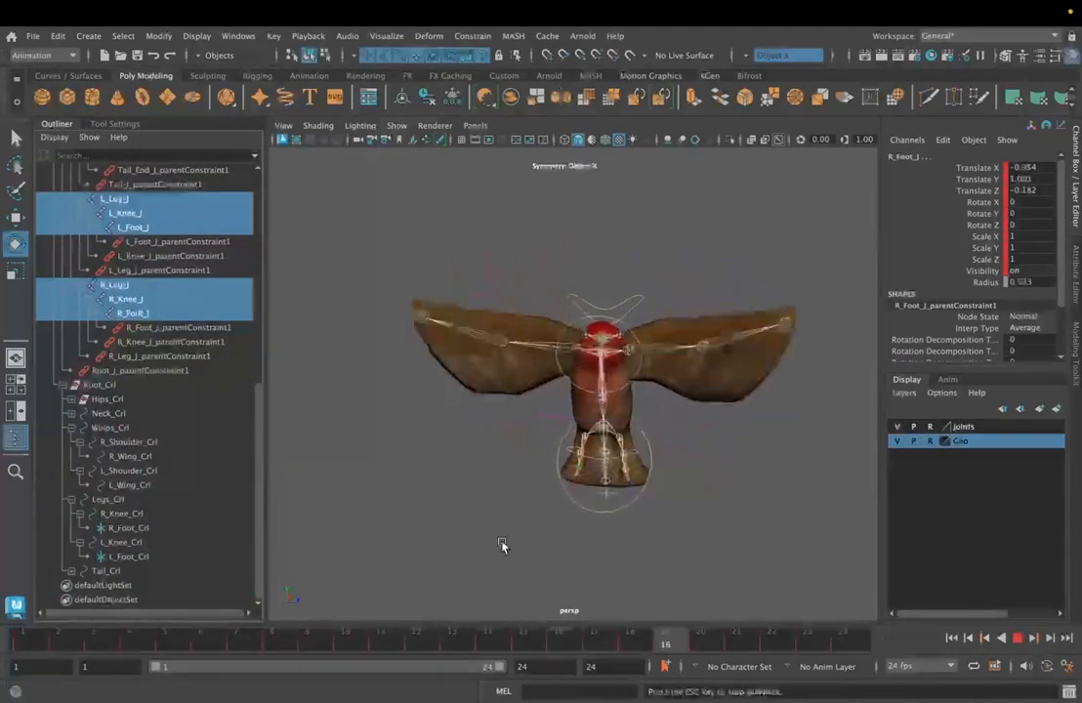
pyautogui.press('Escape')
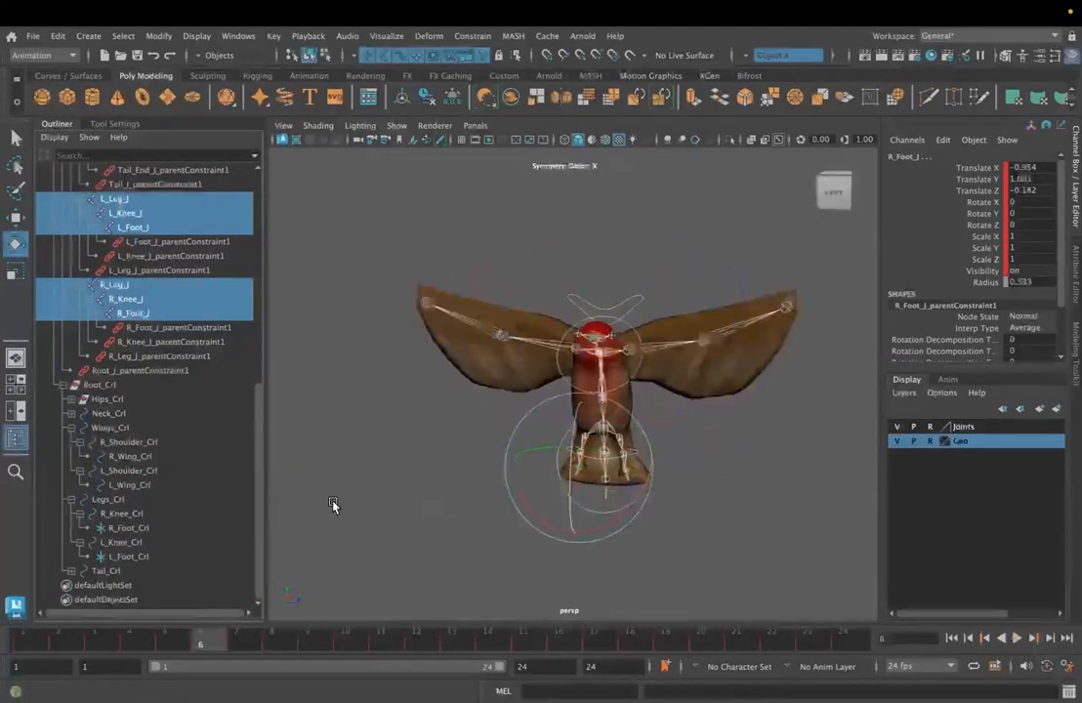
pyautogui.scroll(3, 320, 499)
pyautogui.scroll(-1, 278, 435)
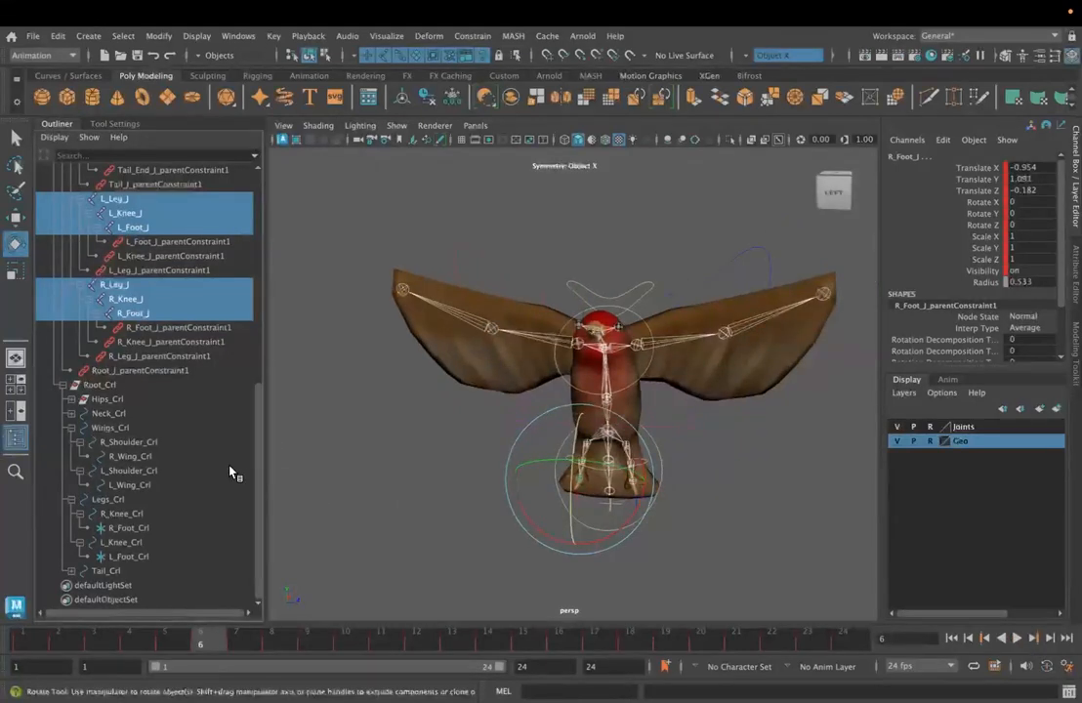
# - Add Finch_LP, L_eye and R_eye to the joint selection and expand both eyes to check that their parent constraints are left out
pyautogui.scroll(10, 256, 293)
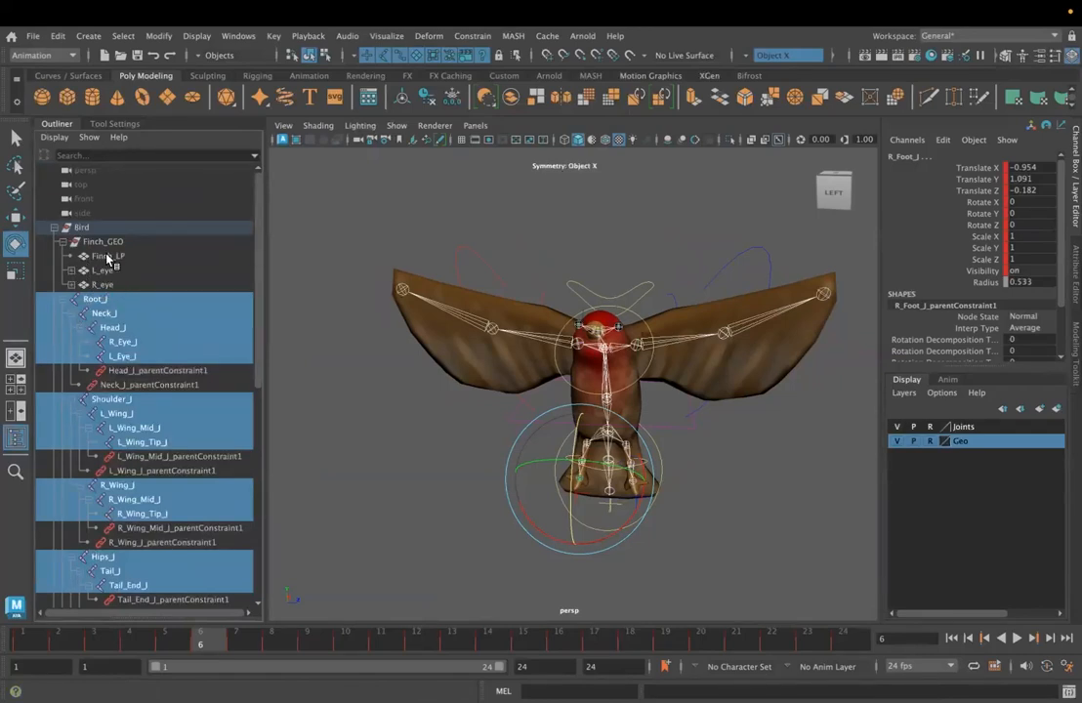
pyautogui.keyDown('ctrl'); pyautogui.click(107, 256); pyautogui.keyUp('ctrl')
pyautogui.keyDown('ctrl'); pyautogui.click(104, 270); pyautogui.keyUp('ctrl')
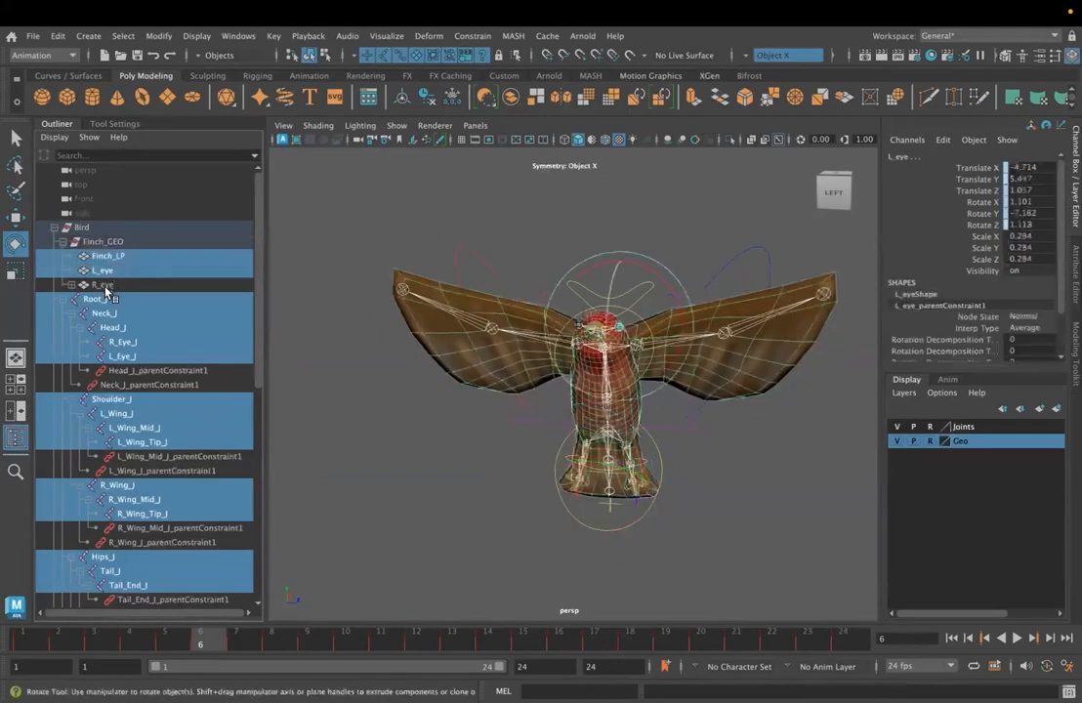
pyautogui.keyDown('ctrl'); pyautogui.click(101, 285); pyautogui.keyUp('ctrl')
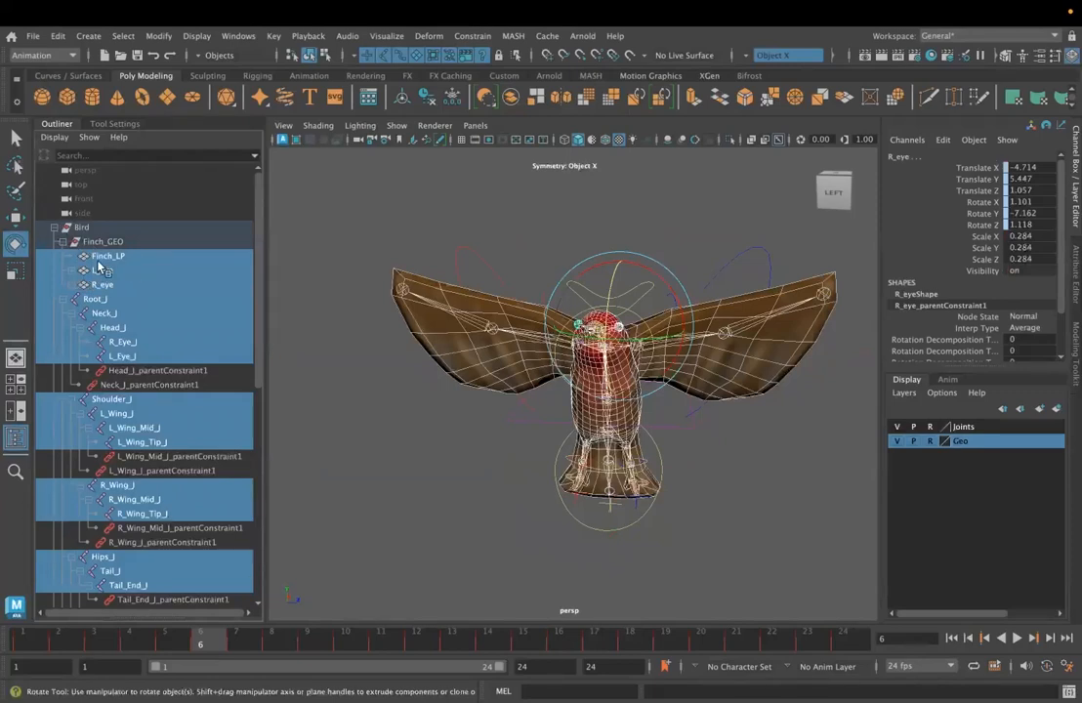
pyautogui.click(32, 40)
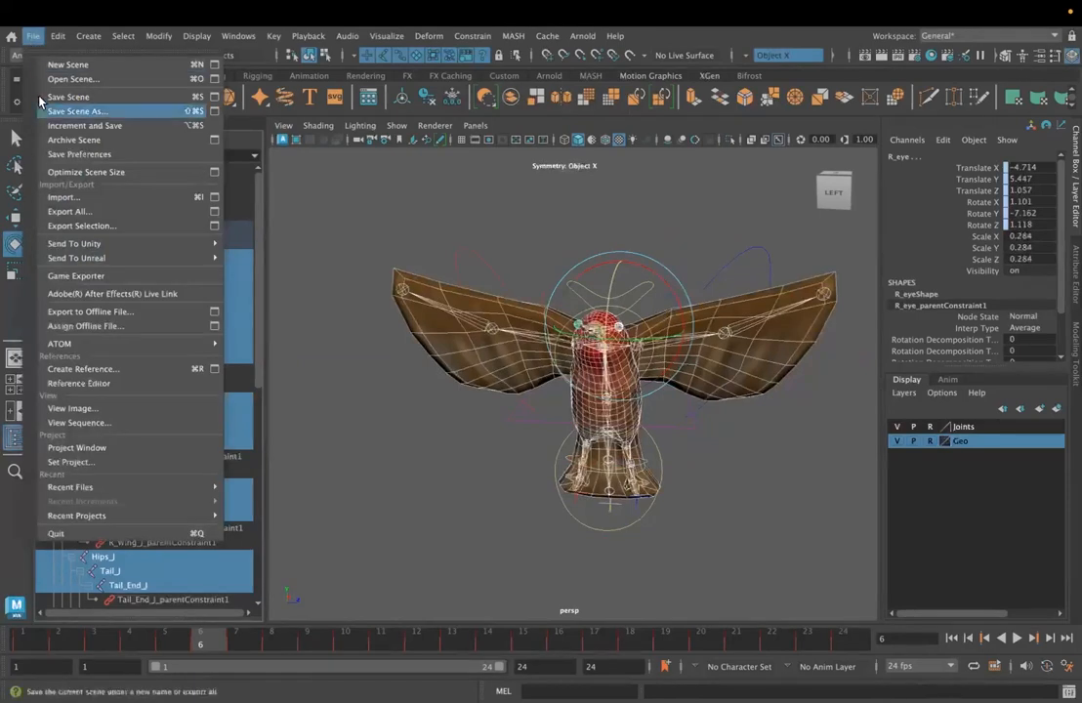
pyautogui.click(35, 36)
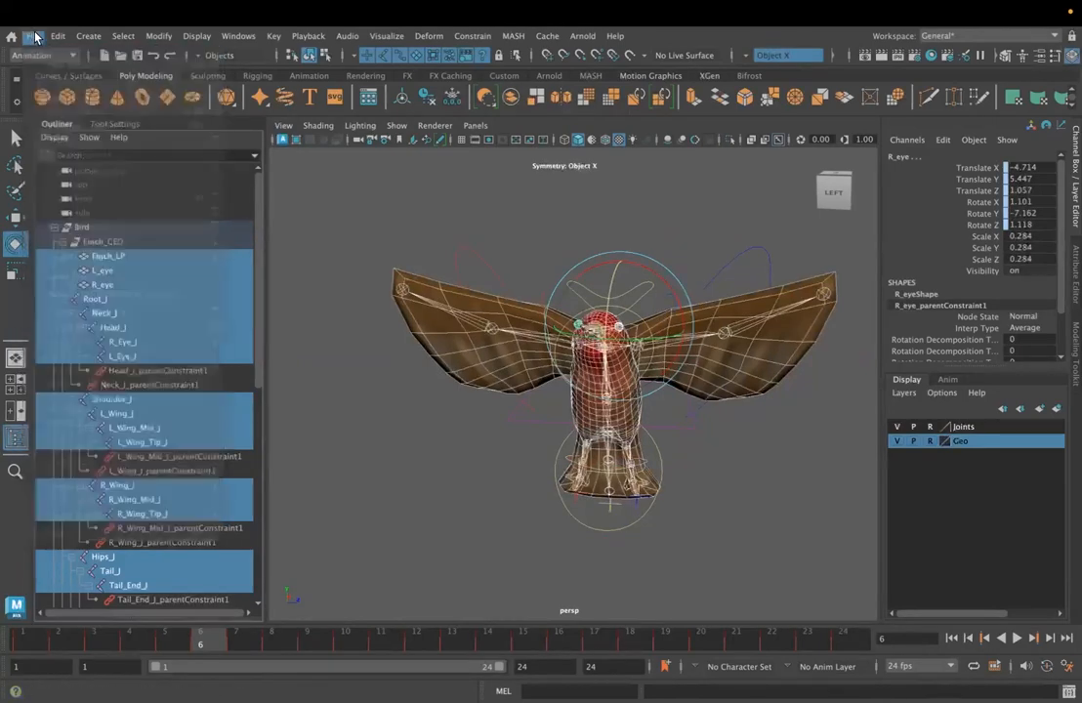
pyautogui.click(76, 271)
pyautogui.click(76, 300)
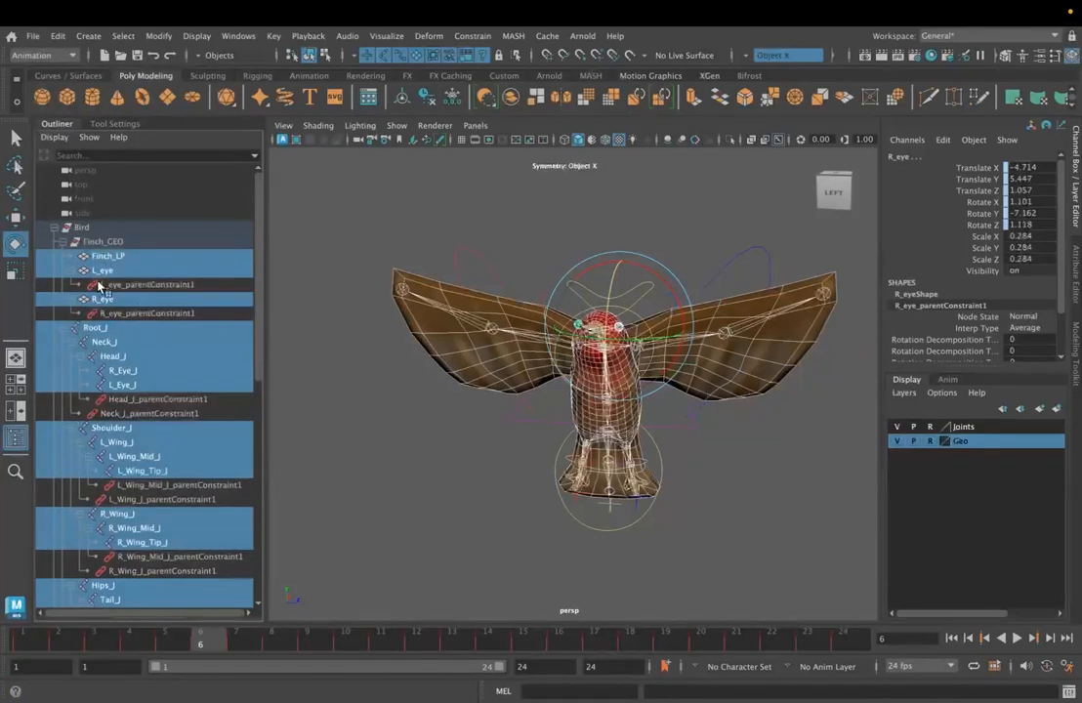
pyautogui.click(34, 36)
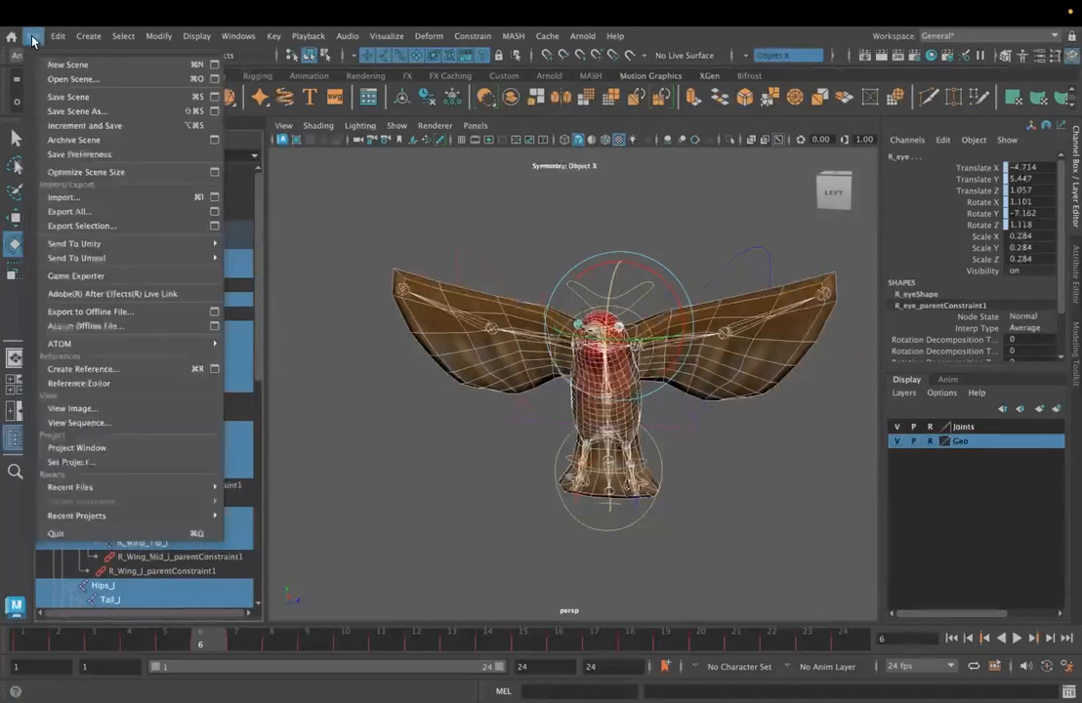
pyautogui.moveTo(96, 347)
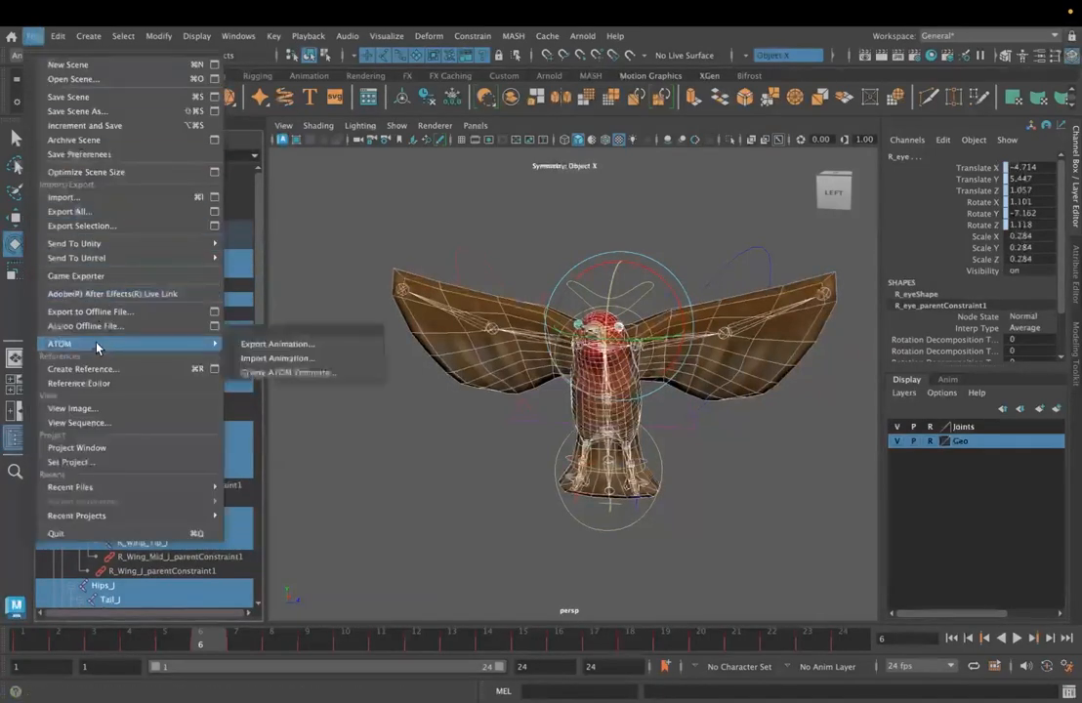
pyautogui.click(214, 226)
pyautogui.moveTo(720, 120); pyautogui.dragTo(349, 151)
pyautogui.click(426, 205)
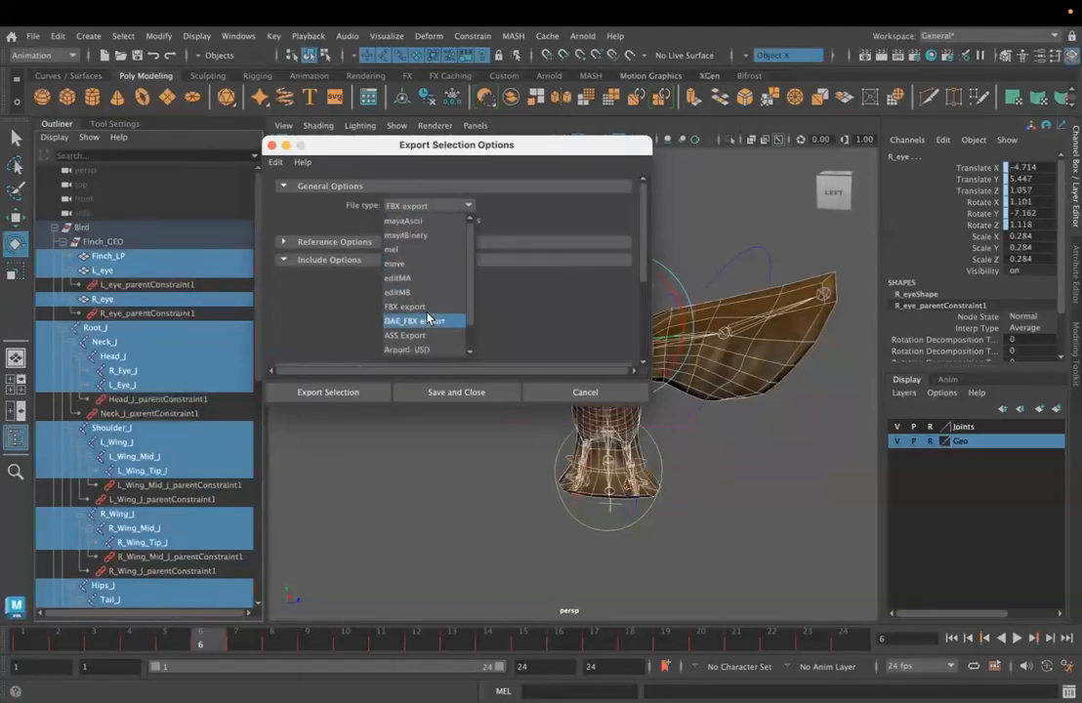
pyautogui.click(430, 307)
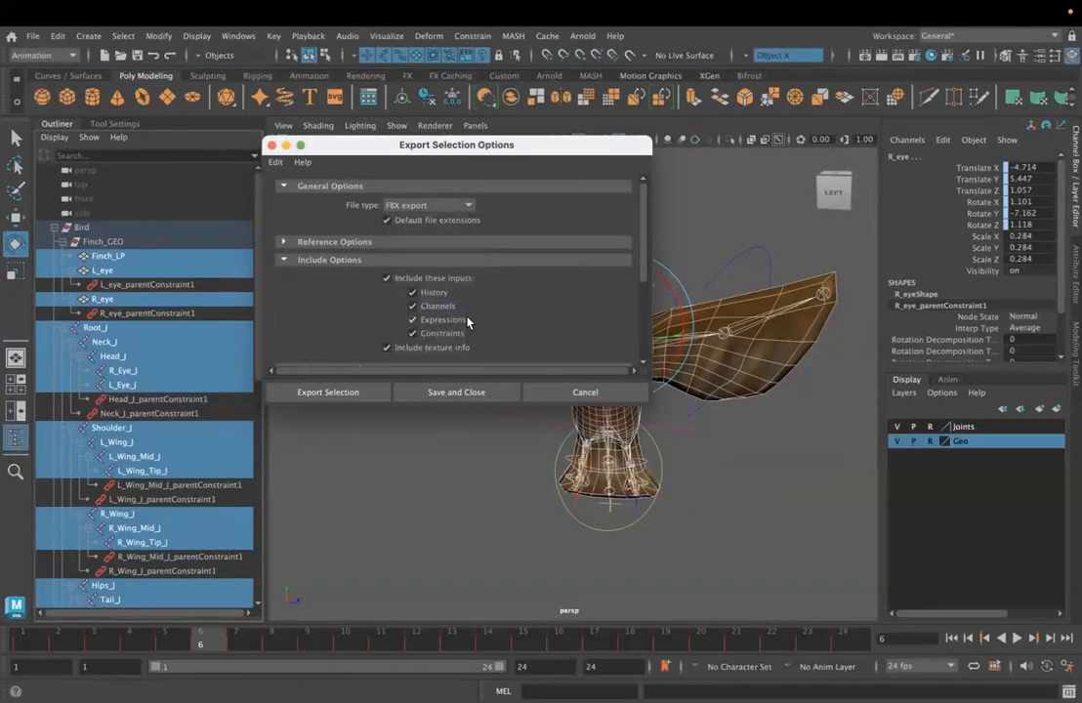
pyautogui.scroll(-5, 469, 315)
pyautogui.scroll(5, 465, 309)
pyautogui.click(271, 144)
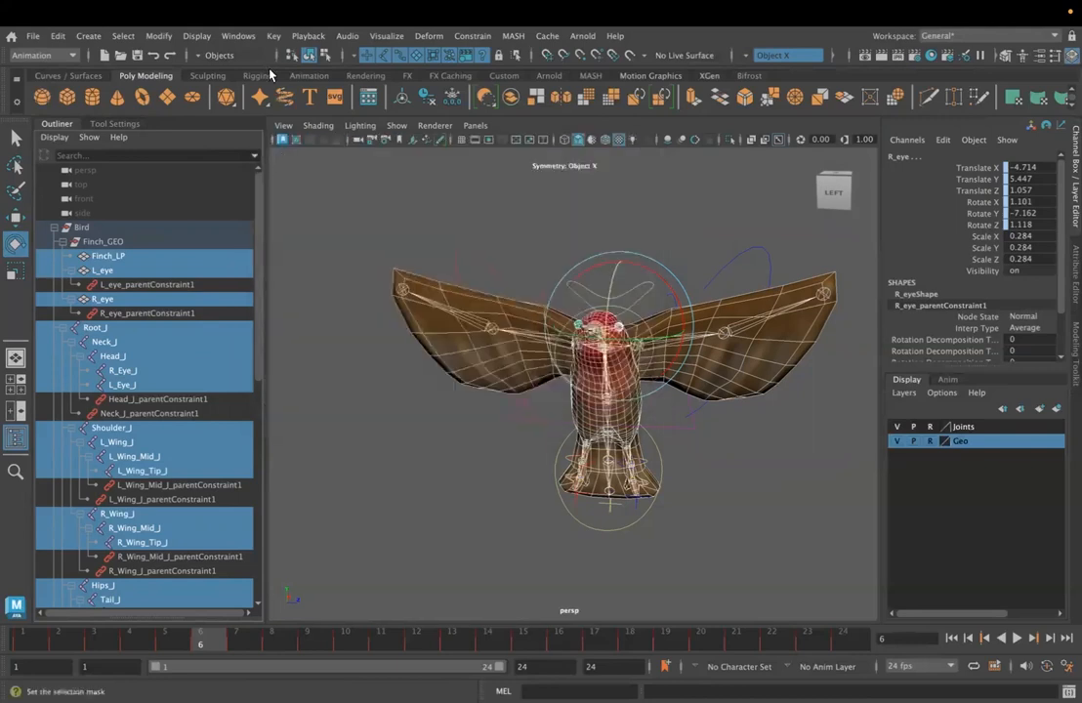
# - Check in the Plug-in Manager whether fbxmaya.bundle is loaded and set to auto load, and close the manager
pyautogui.click(240, 39)
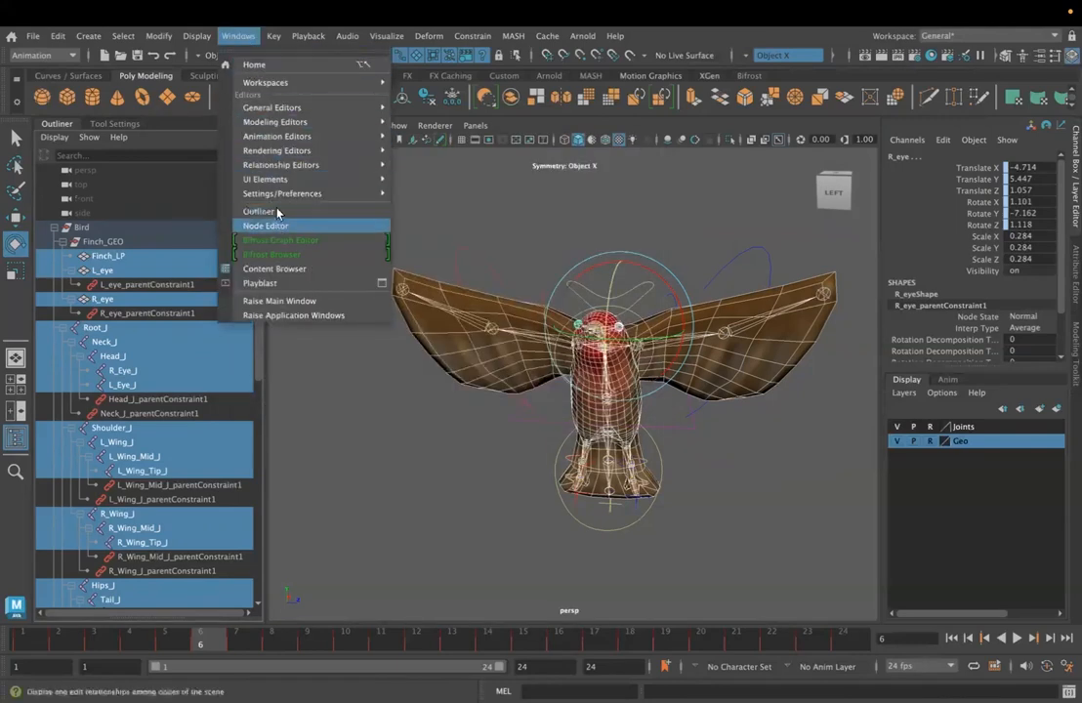
pyautogui.moveTo(280, 195)
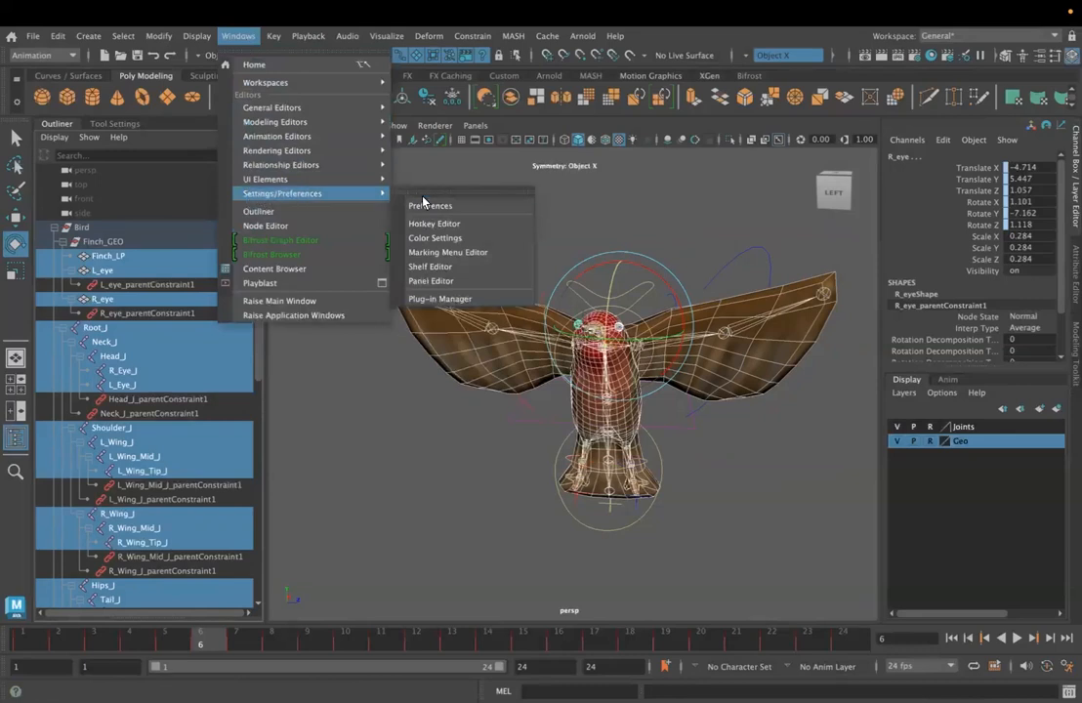
pyautogui.click(441, 299)
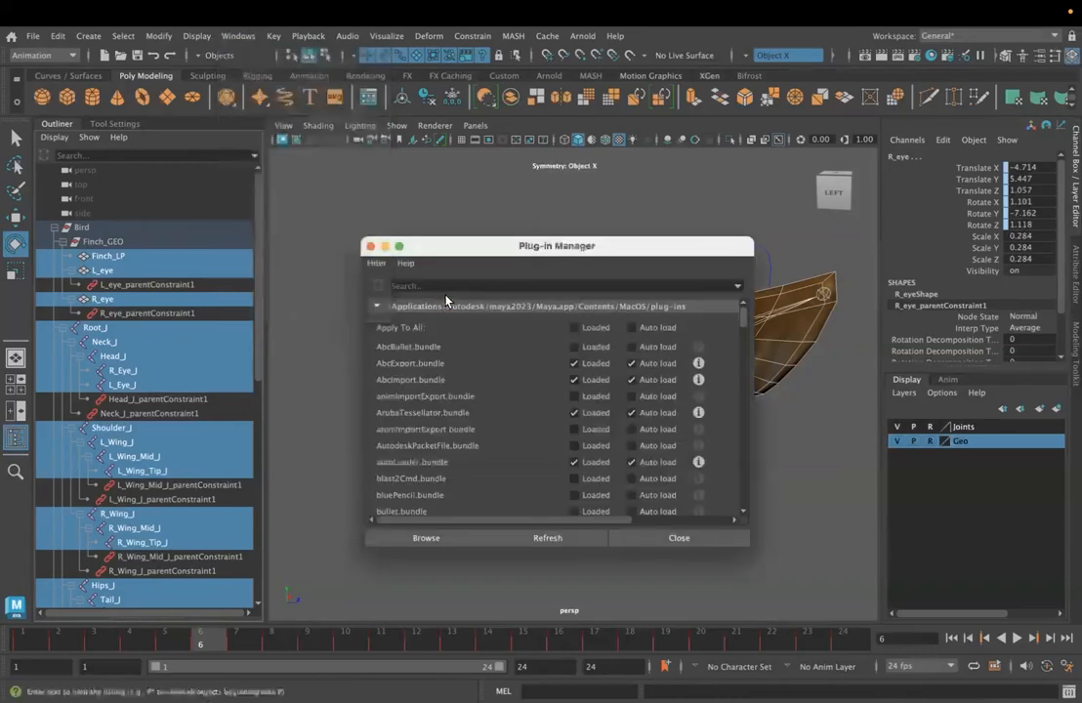
pyautogui.scroll(-15, 450, 380)
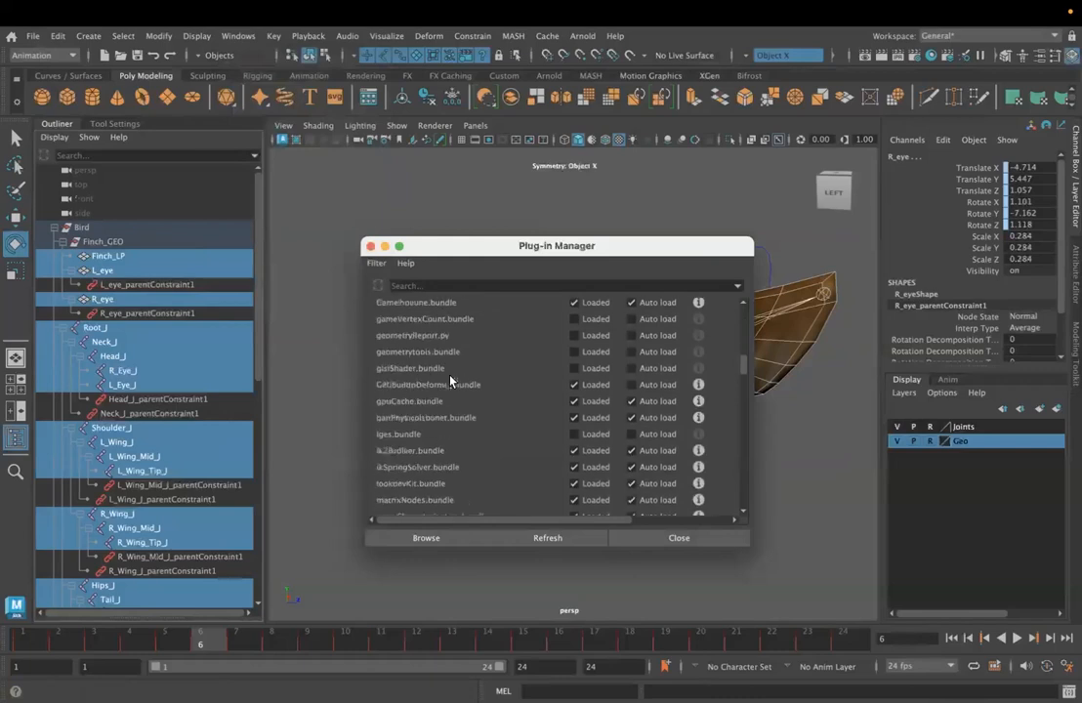
pyautogui.scroll(-10, 450, 380)
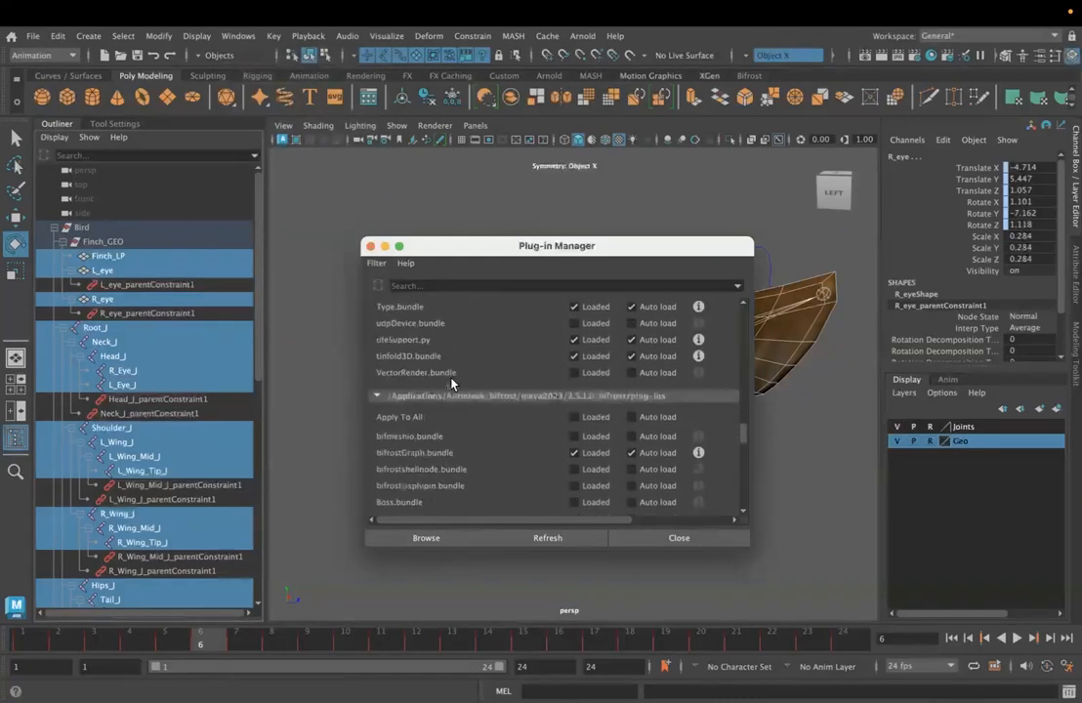
pyautogui.scroll(-4, 452, 385)
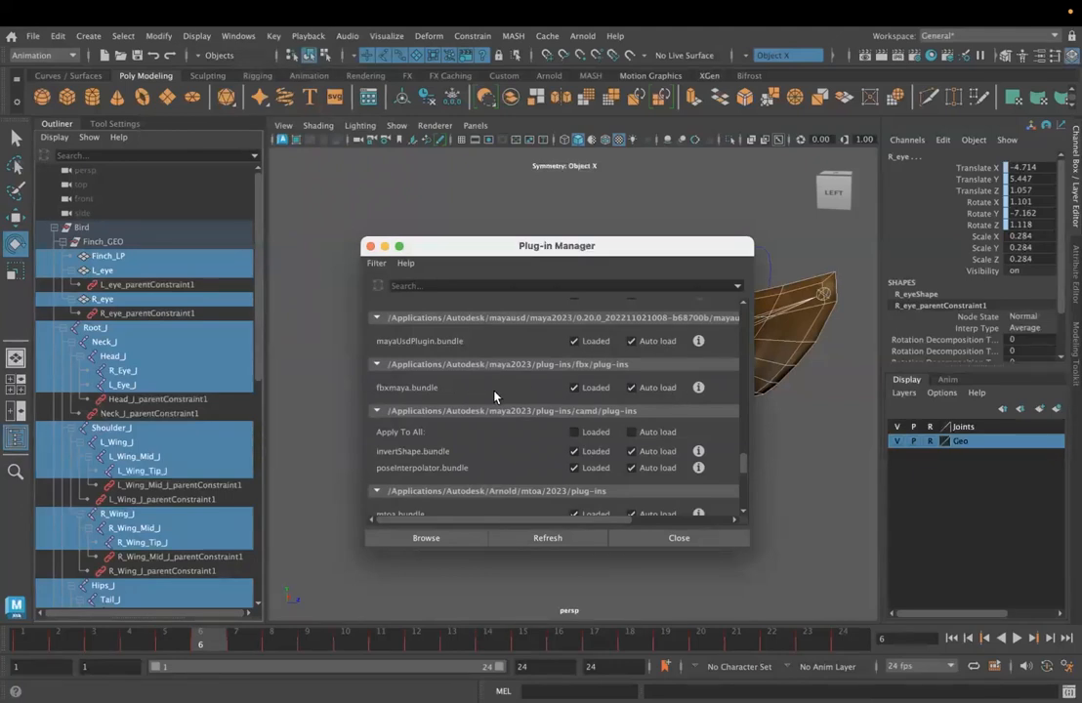
pyautogui.click(370, 246)
# - Open the Export Selection options and choose FBX export as the file type
pyautogui.click(33, 37)
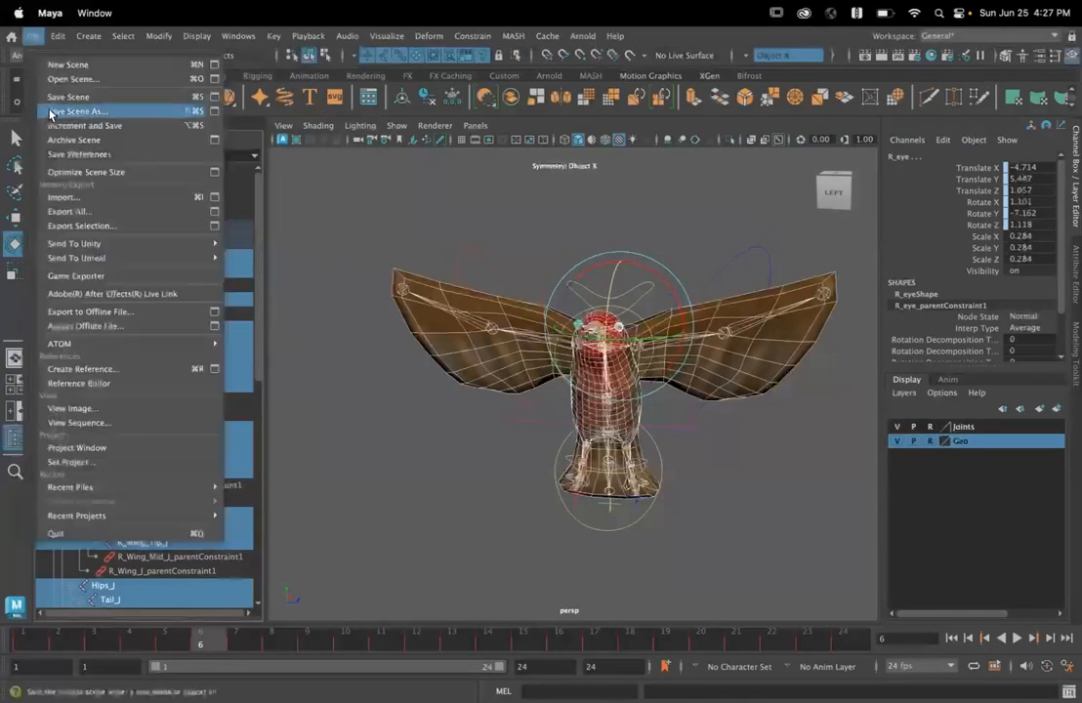
pyautogui.click(214, 226)
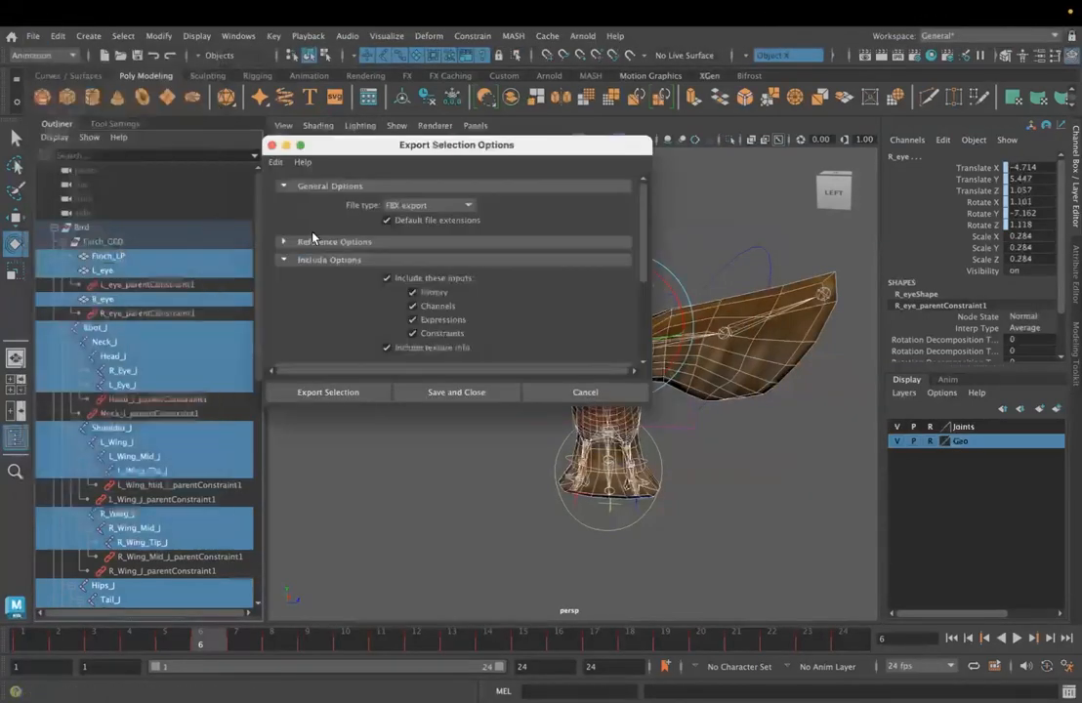
pyautogui.click(433, 204)
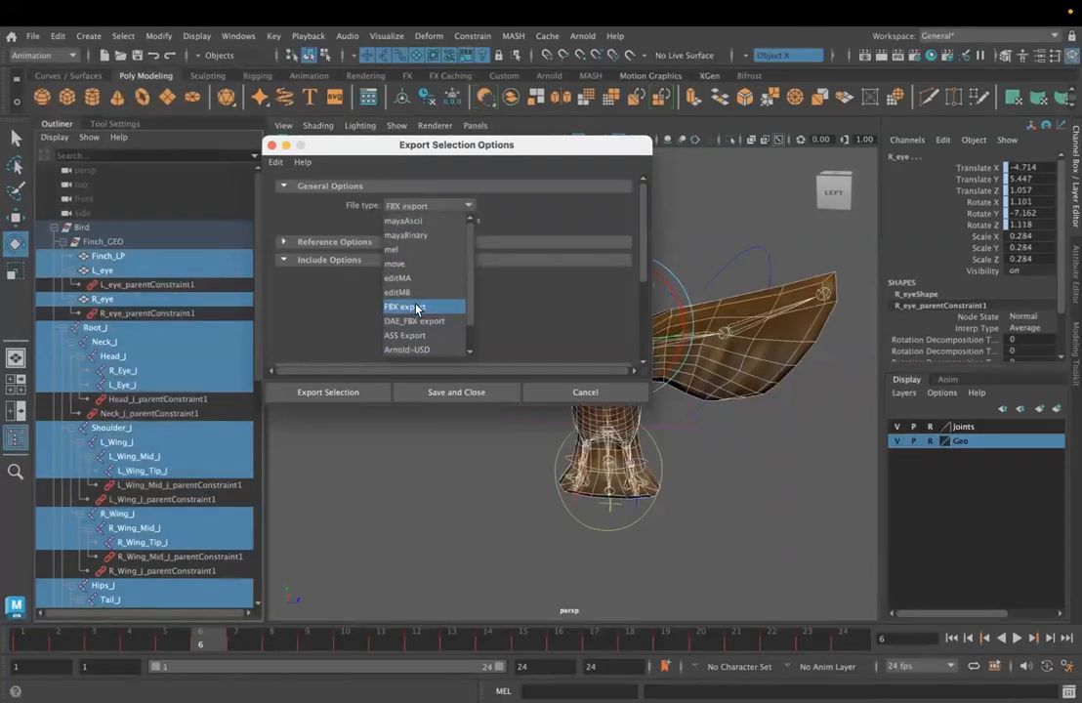
pyautogui.click(416, 307)
# - Look at the fbxmaya.bundle entry in the Plug-in Manager once more and close the manager
pyautogui.click(238, 36)
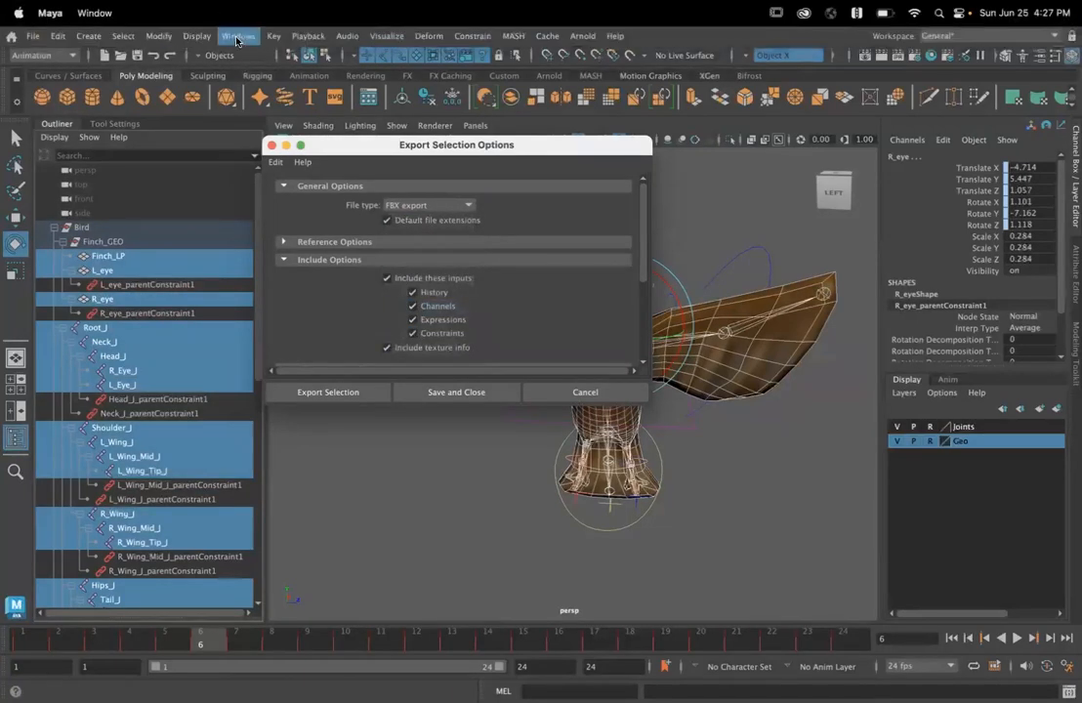
pyautogui.moveTo(282, 194)
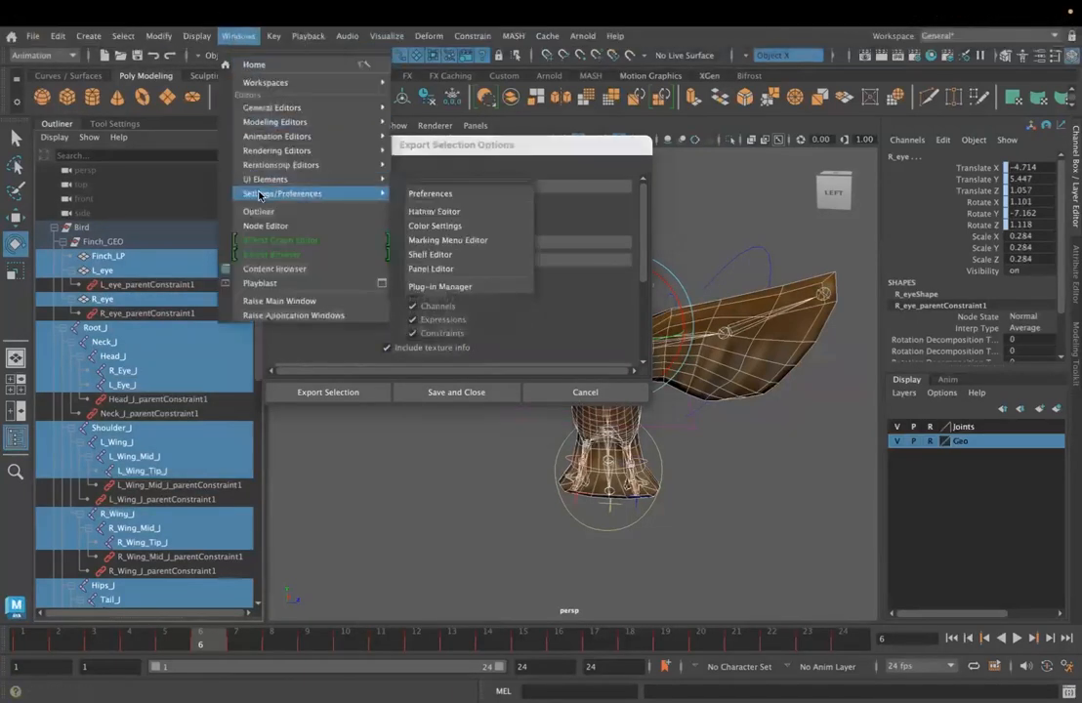
pyautogui.click(428, 285)
pyautogui.scroll(-2, 425, 434)
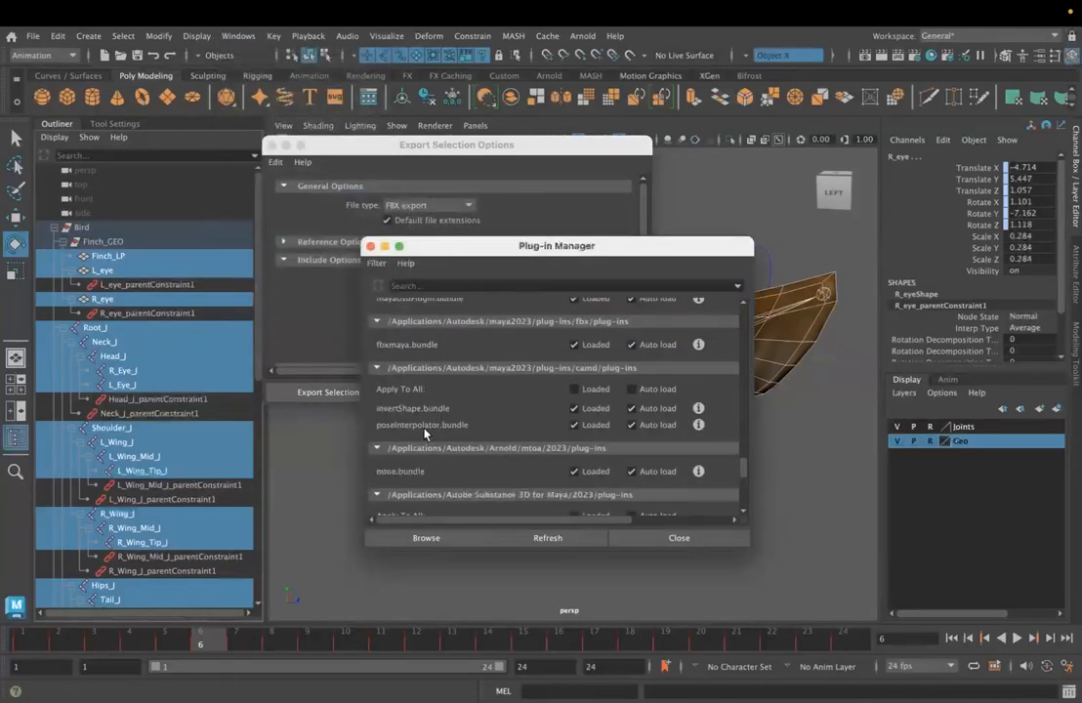
pyautogui.click(370, 246)
# - Proceed to the export file dialog, enable Animation in the FBX options, and review the Bake Animation and Deformed Models settings
pyautogui.click(356, 393)
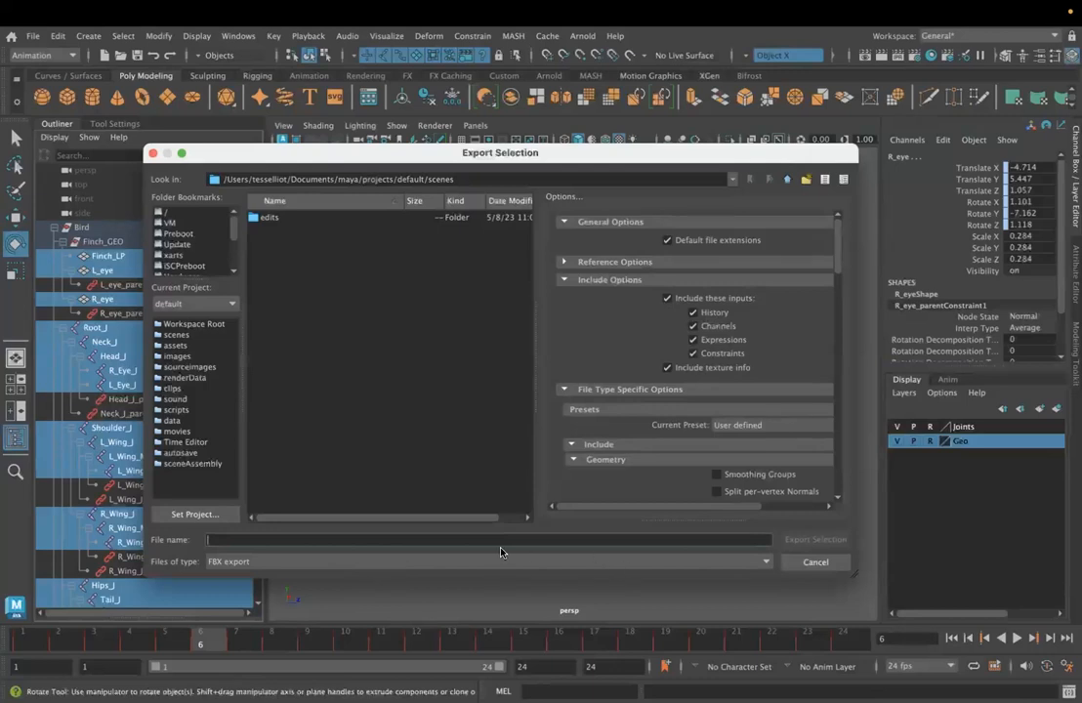
pyautogui.scroll(-10, 732, 371)
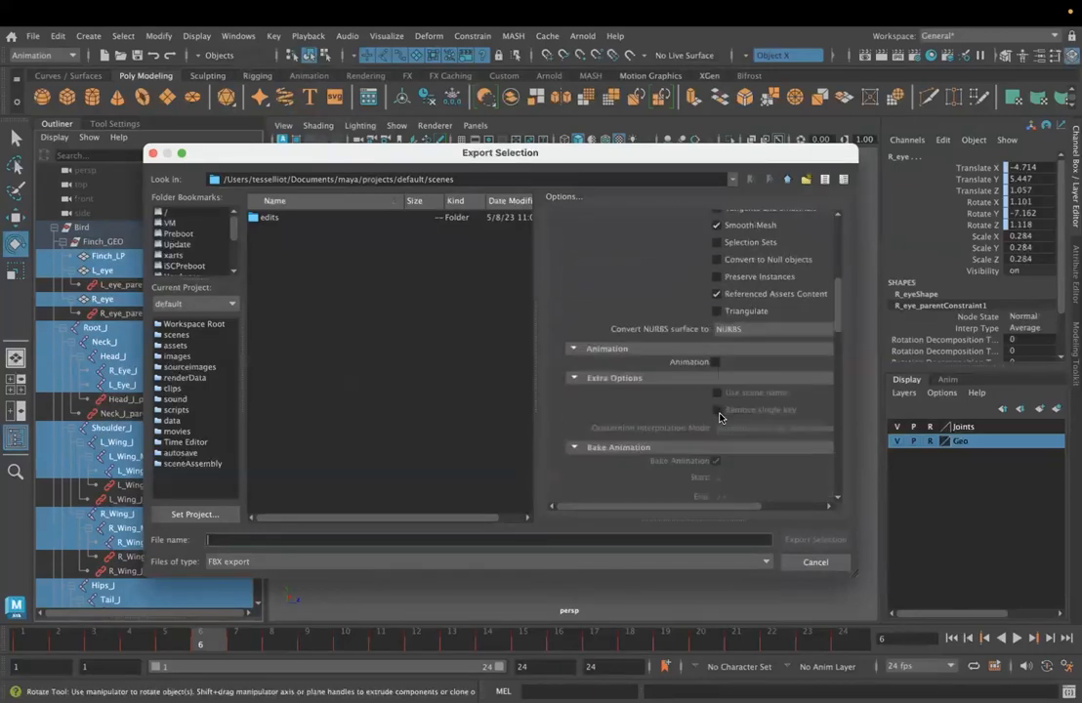
pyautogui.click(716, 320)
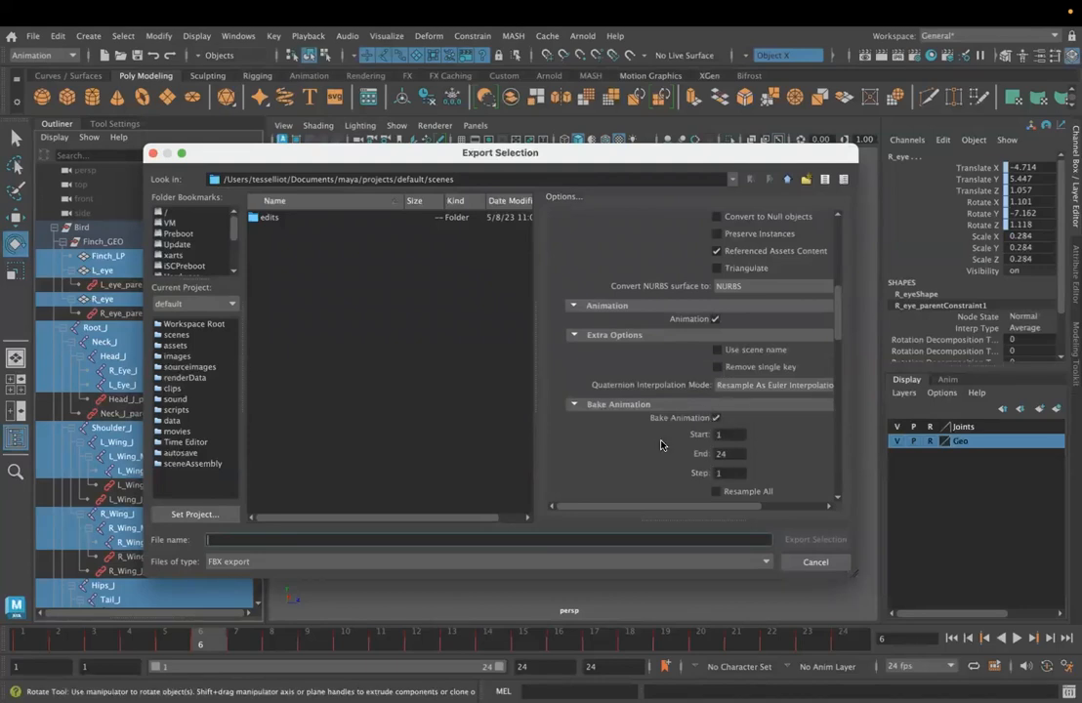
pyautogui.scroll(-5, 661, 445)
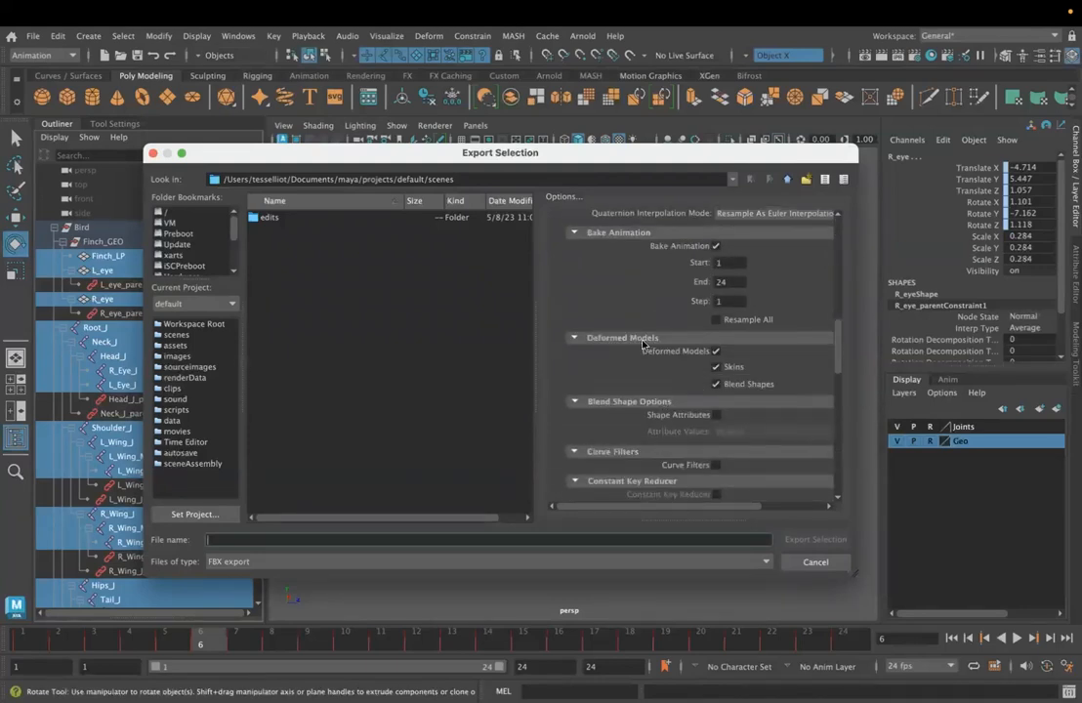
pyautogui.scroll(-2, 586, 439)
pyautogui.scroll(10, 577, 444)
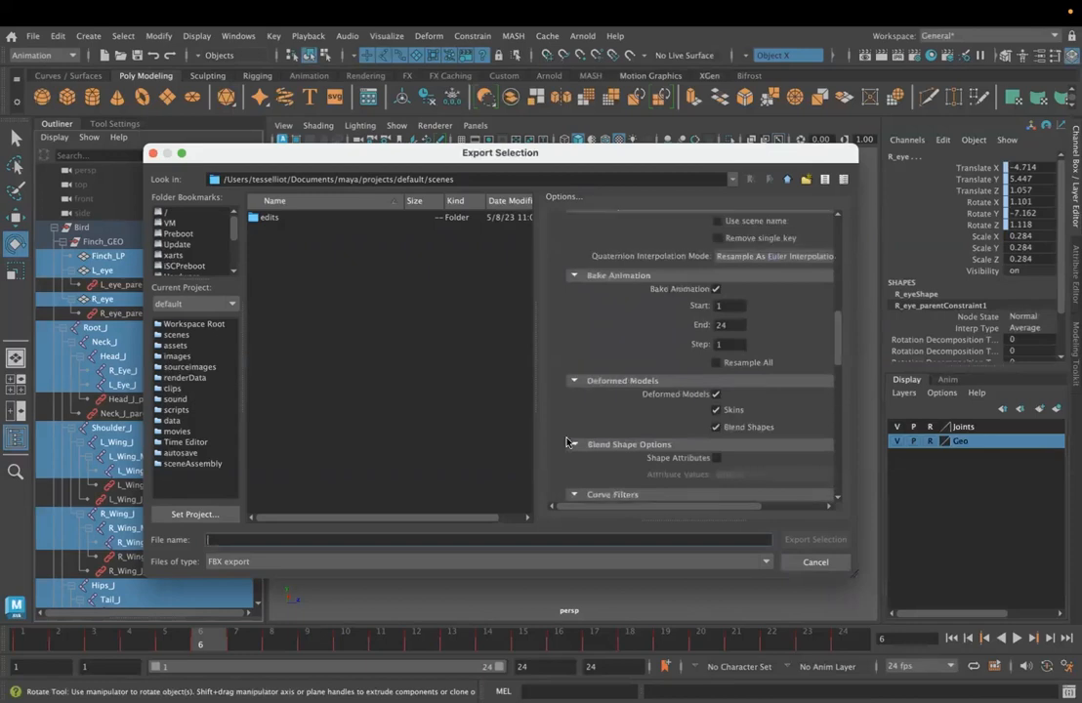
pyautogui.scroll(-3, 578, 446)
pyautogui.scroll(3, 580, 446)
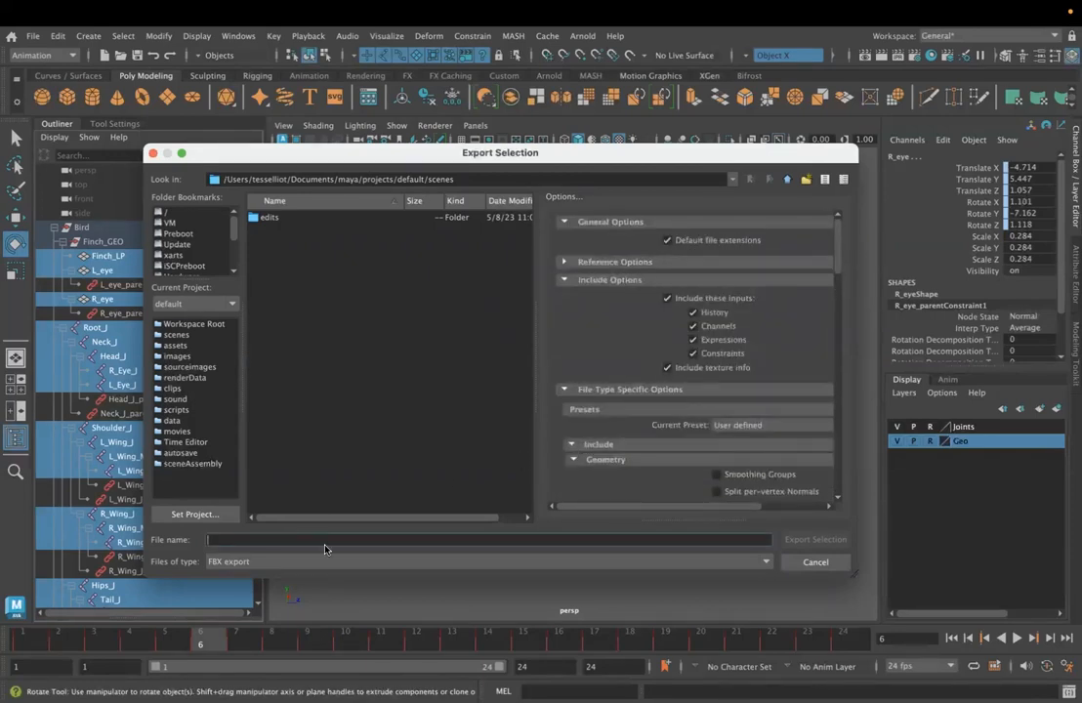
# - Export the selection to the Desktop as an FBX file named Project_3 and close the warnings report
pyautogui.write('Project_#')
pyautogui.scroll(-3, 177, 257)
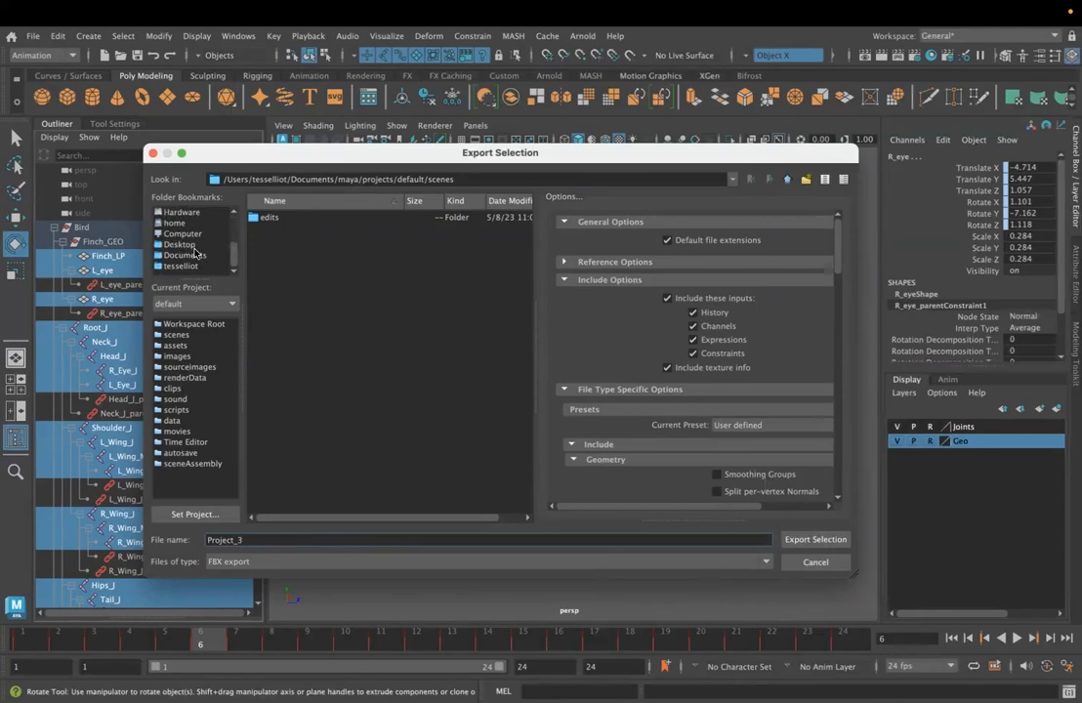
pyautogui.click(179, 245)
pyautogui.click(576, 248)
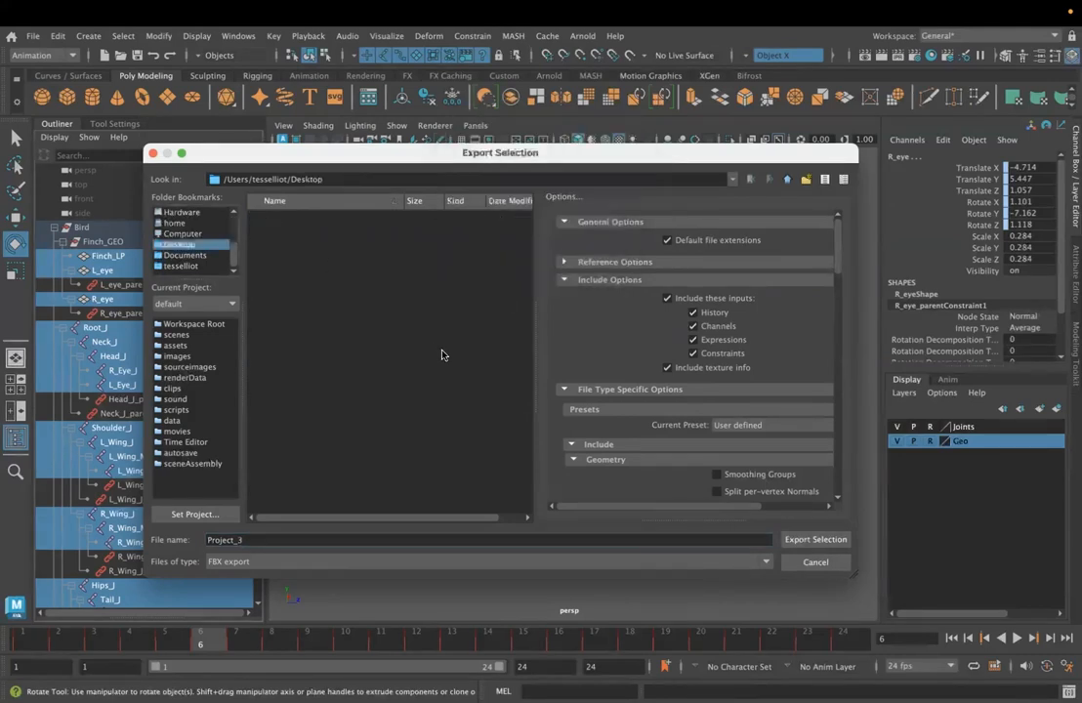
pyautogui.click(815, 539)
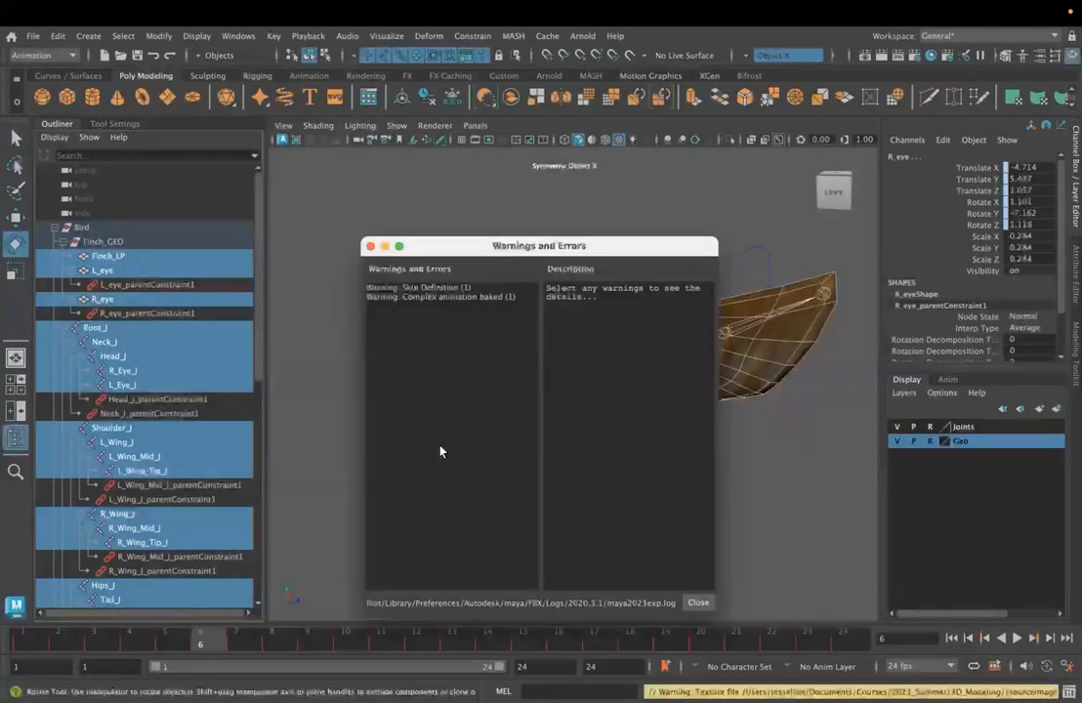
pyautogui.click(371, 247)
pyautogui.click(32, 35)
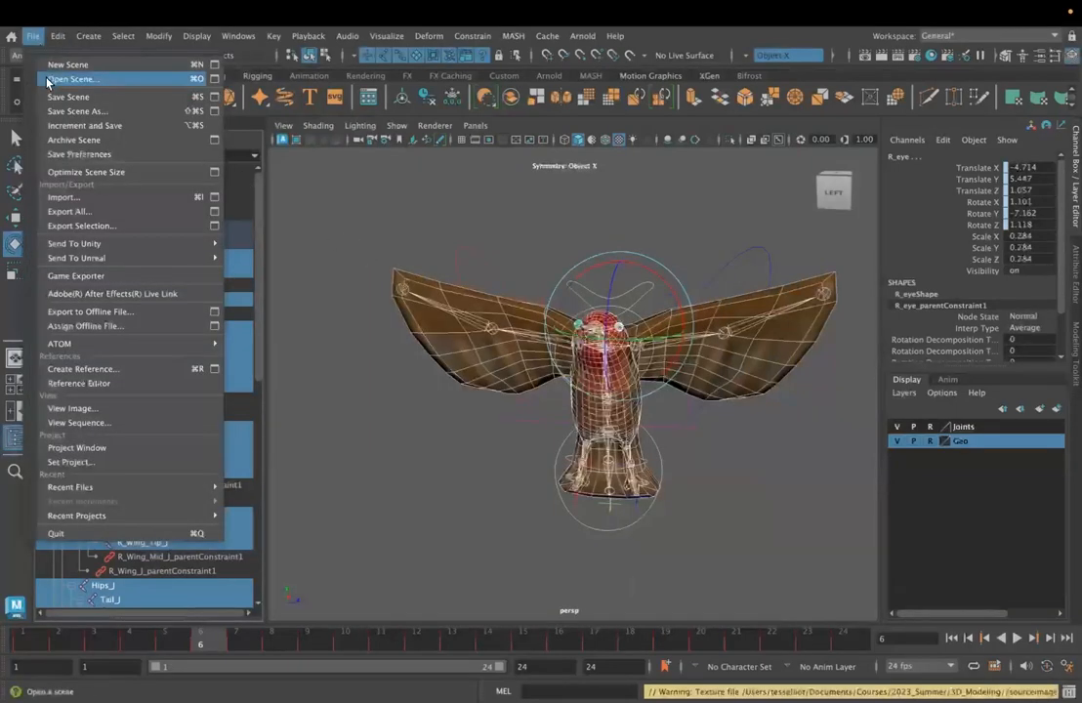
pyautogui.click(48, 80)
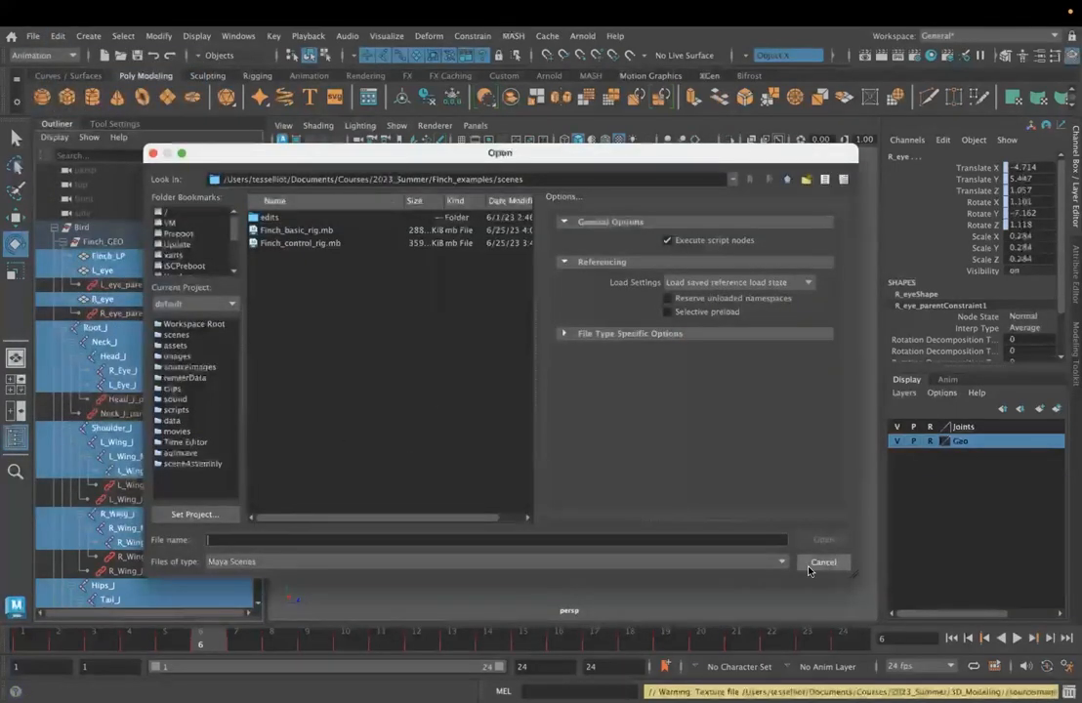
pyautogui.click(815, 565)
# - Replace the finch rig scene with a new empty scene
pyautogui.click(32, 36)
pyautogui.click(57, 76)
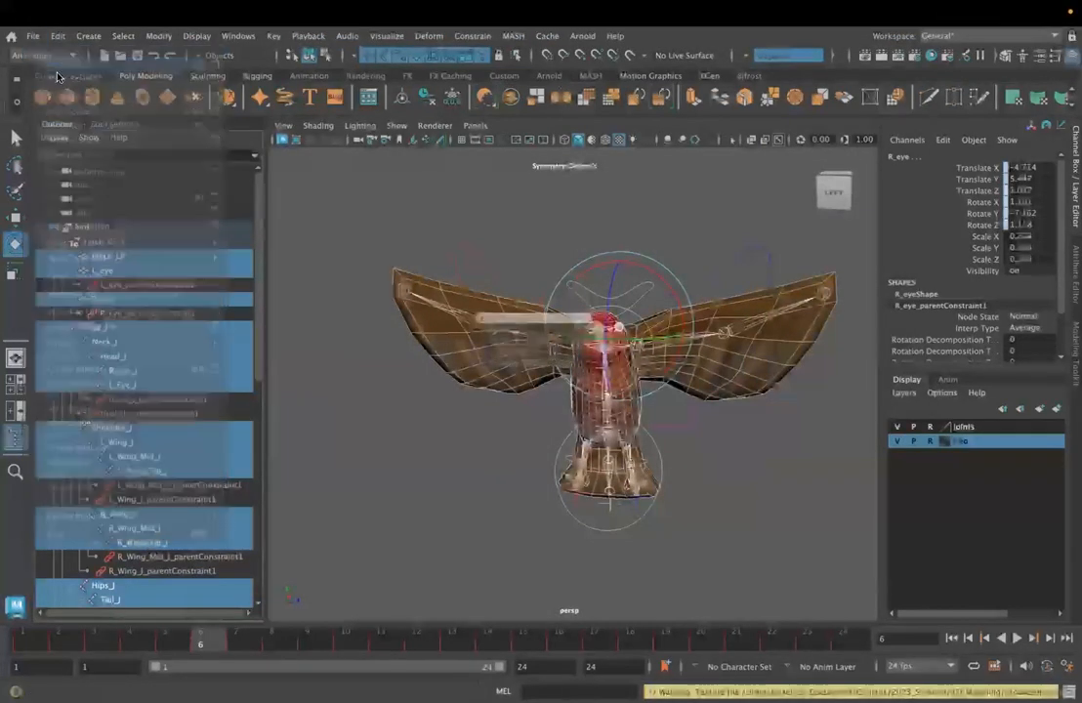
pyautogui.click(523, 383)
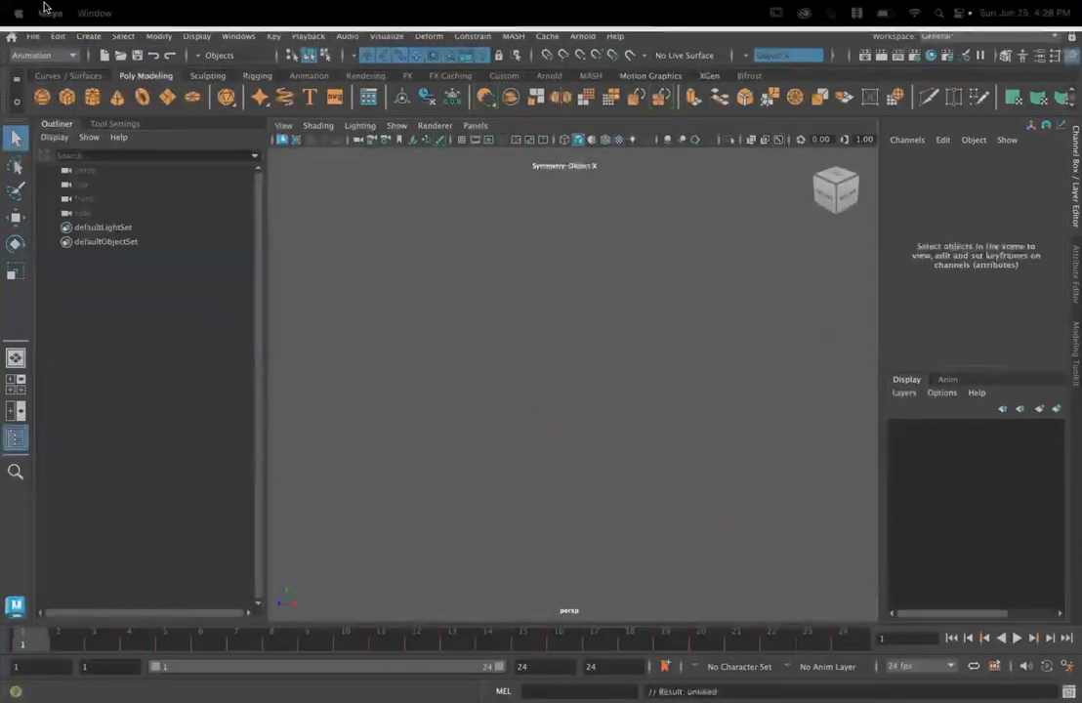
# - Import Project_3.fbx from the Desktop into the empty scene
pyautogui.click(33, 36)
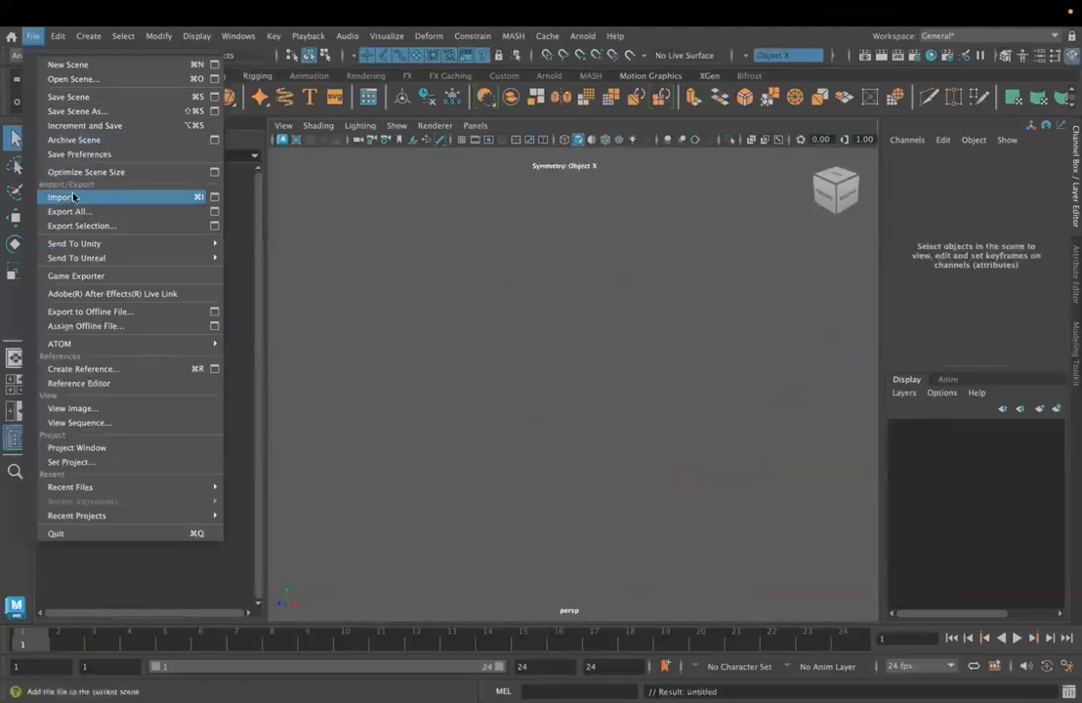
pyautogui.click(64, 198)
pyautogui.scroll(-3, 210, 257)
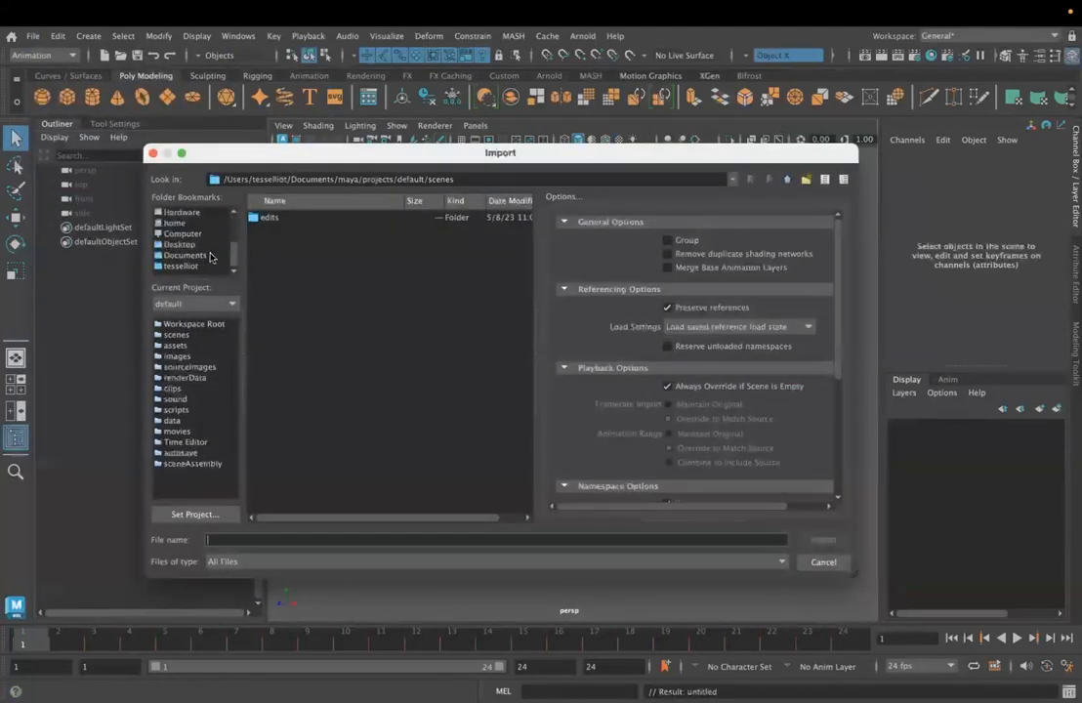
pyautogui.click(197, 245)
pyautogui.doubleClick(269, 218)
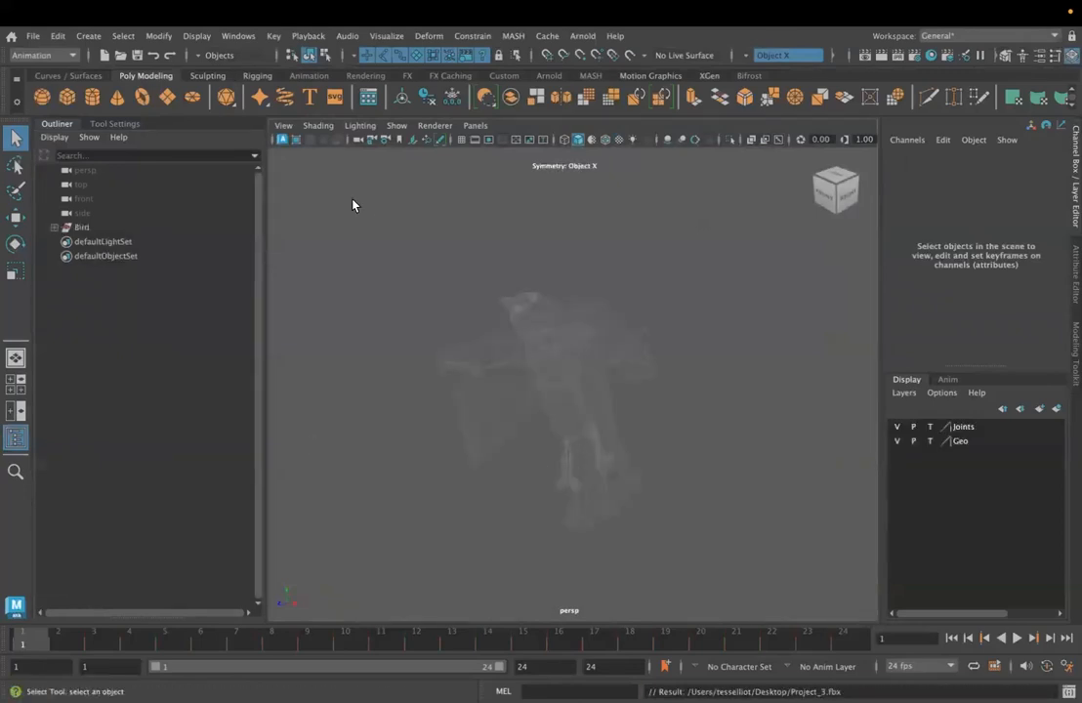
# - Turn on textured shading in the viewport and switch the Joints and Geo layers from template to normal display
pyautogui.press('6')
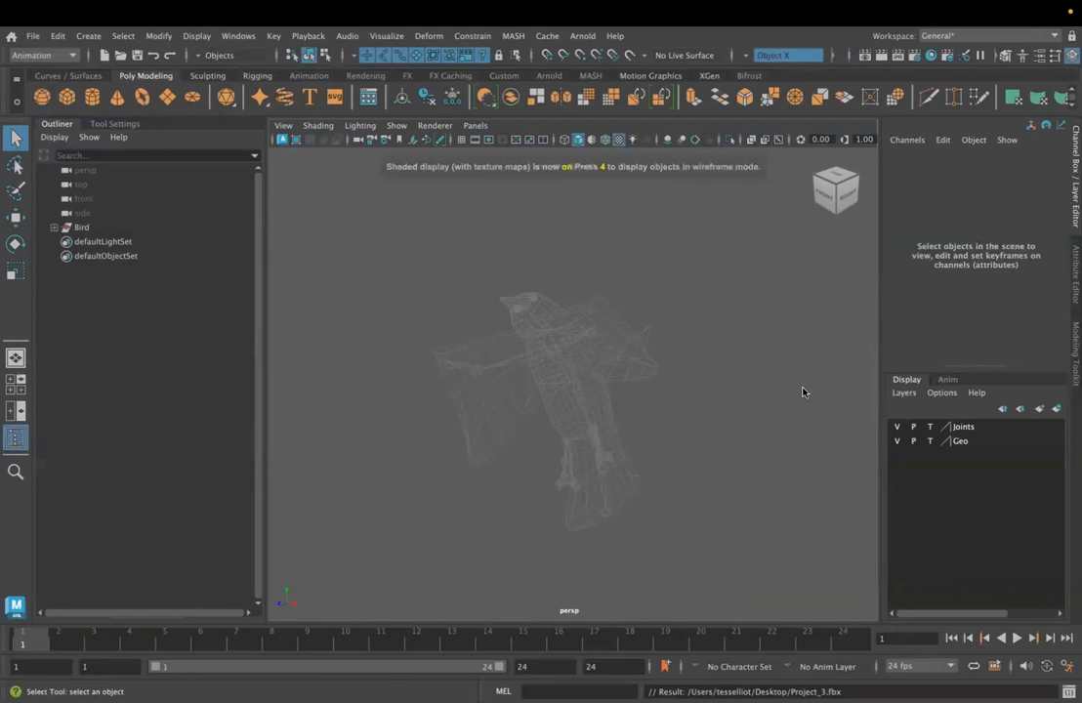
pyautogui.click(929, 427)
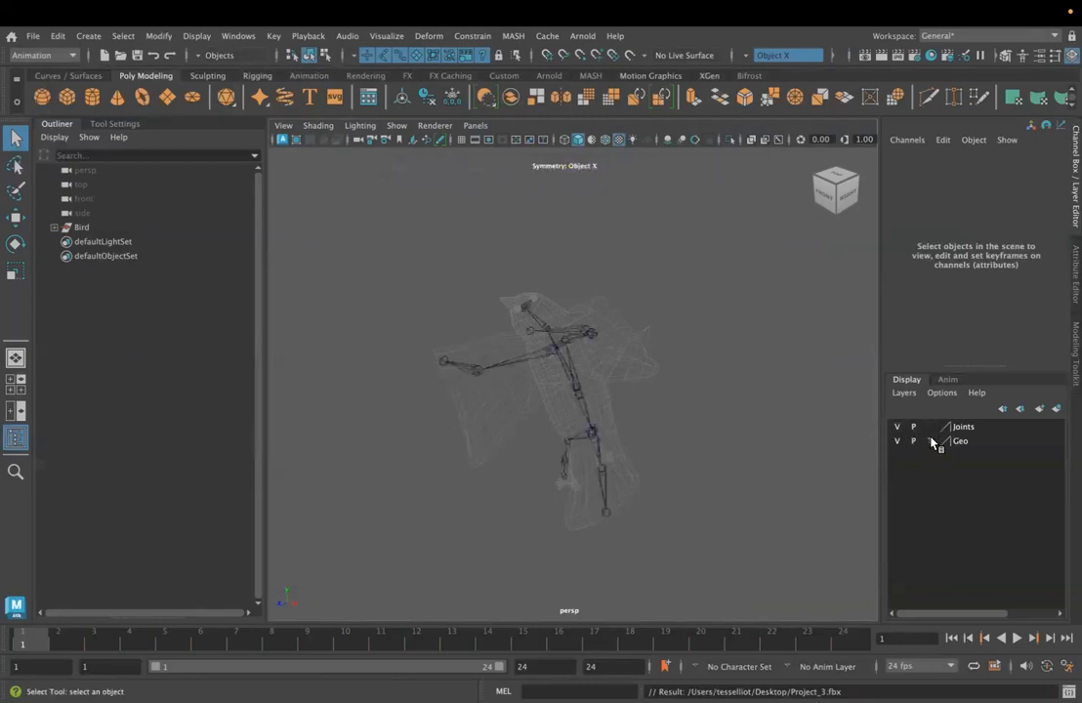
pyautogui.click(930, 441)
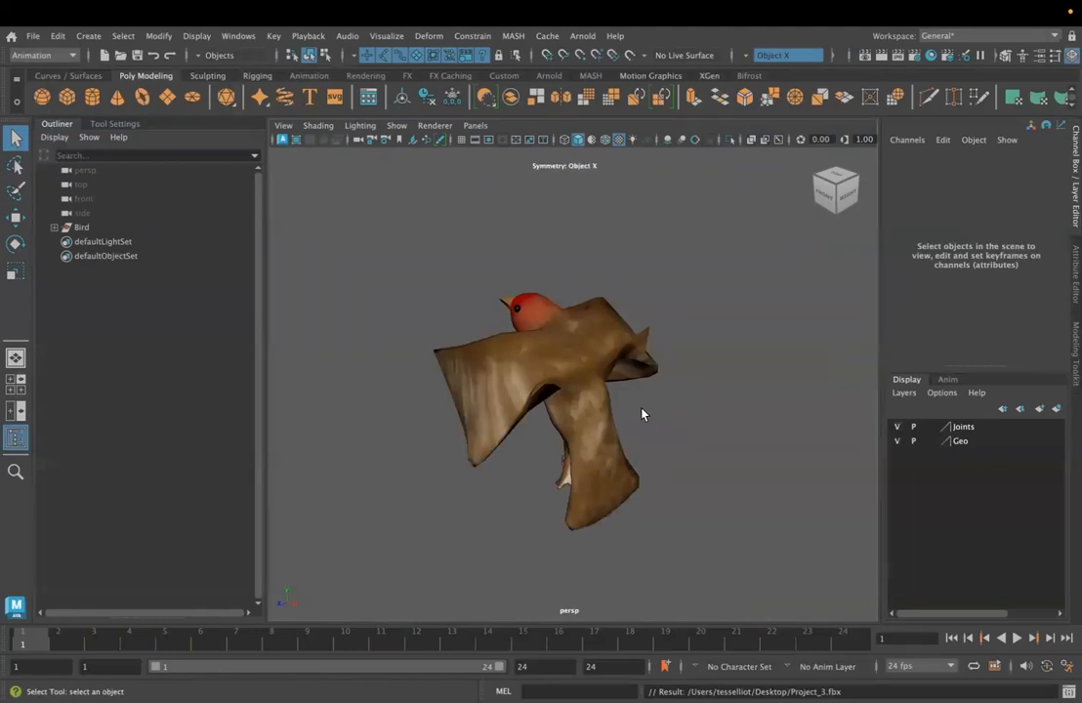
# - Play back the imported bird's flight animation, stop it, and inspect the bird from the front
pyautogui.keyDown('alt'); pyautogui.moveTo(405, 442); pyautogui.dragTo(542, 434); pyautogui.keyUp('alt')
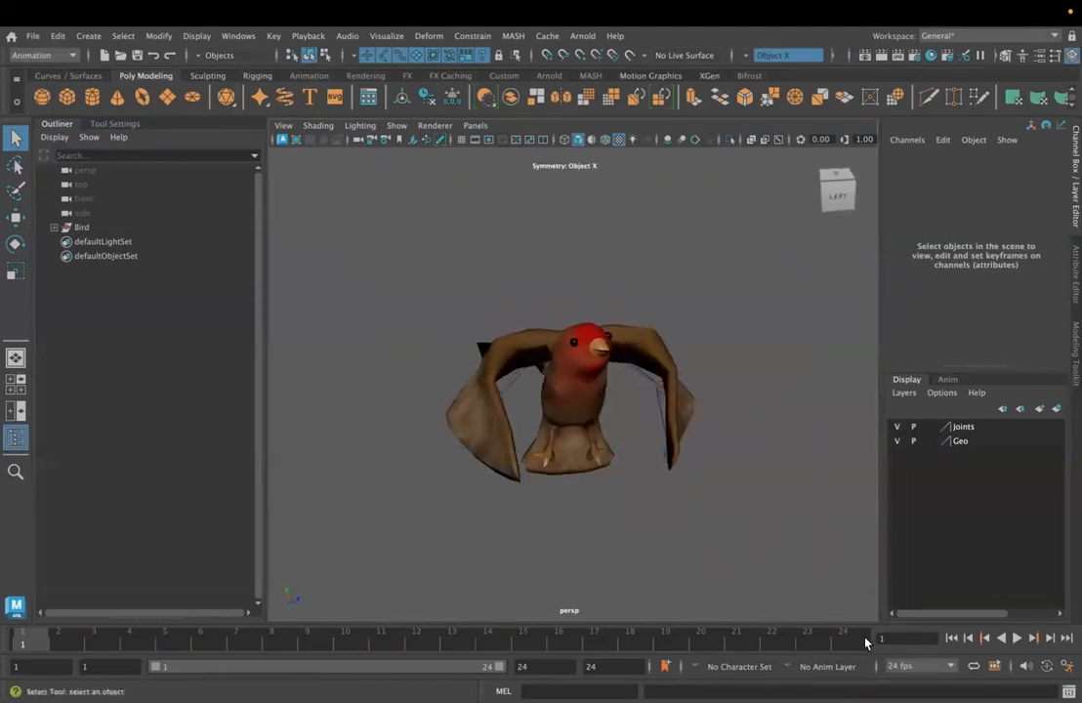
pyautogui.click(1016, 639)
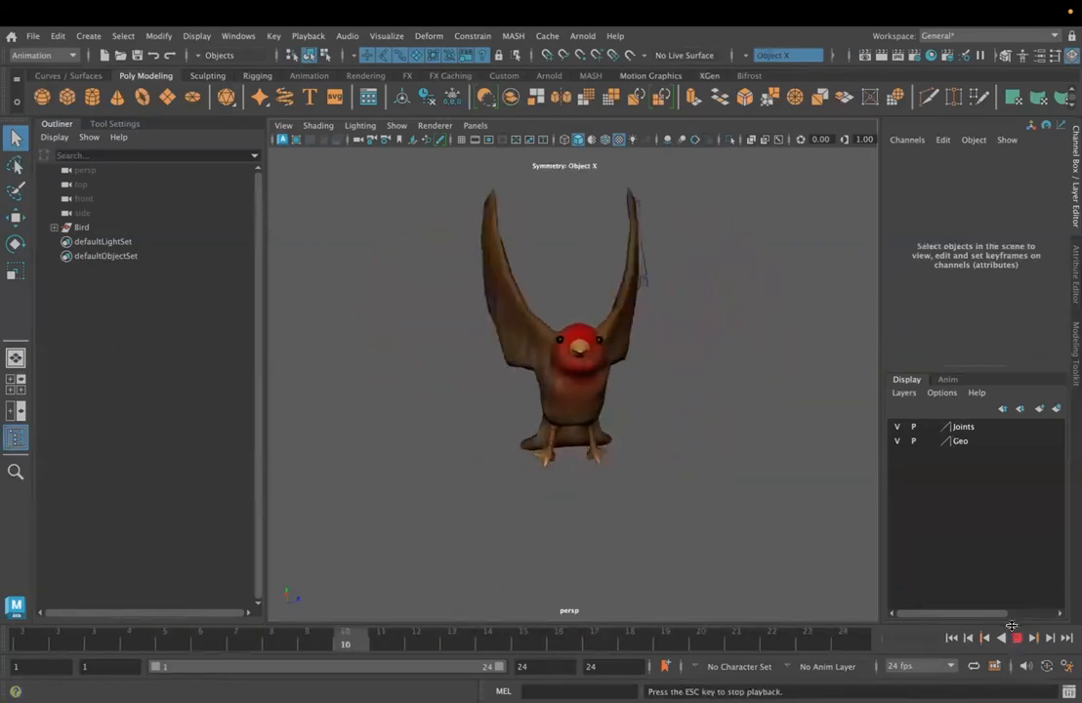
pyautogui.press('Escape')
pyautogui.keyDown('alt'); pyautogui.moveTo(660, 371); pyautogui.dragTo(617, 403); pyautogui.keyUp('alt')
pyautogui.scroll(-3, 651, 372)
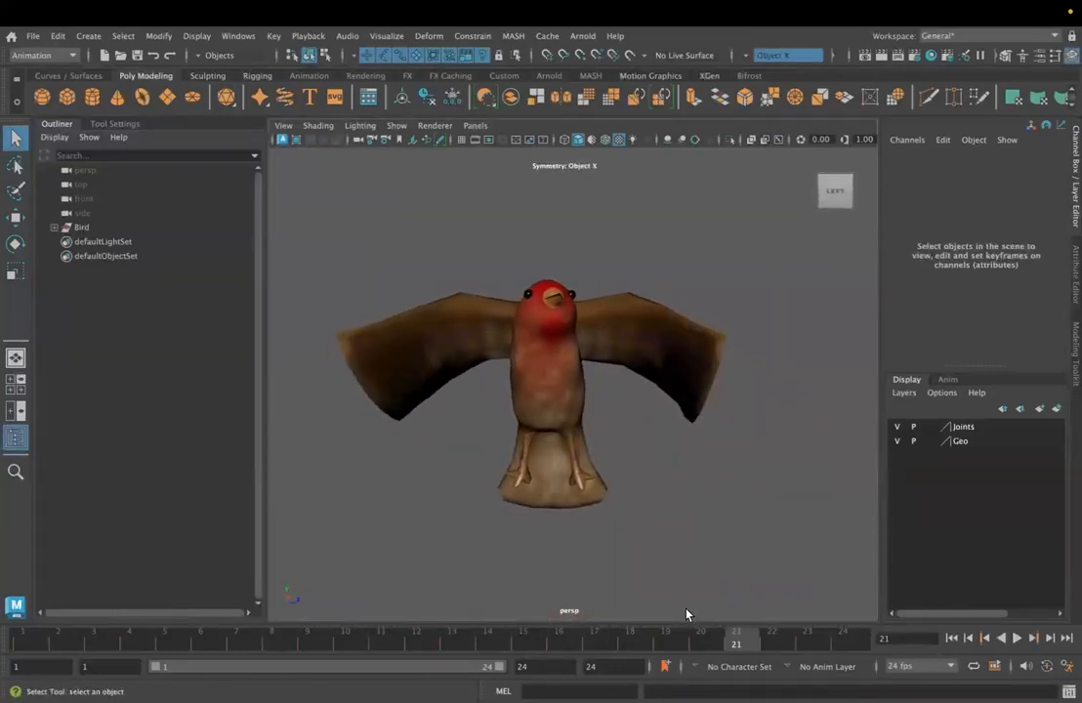
pyautogui.moveTo(589, 12)
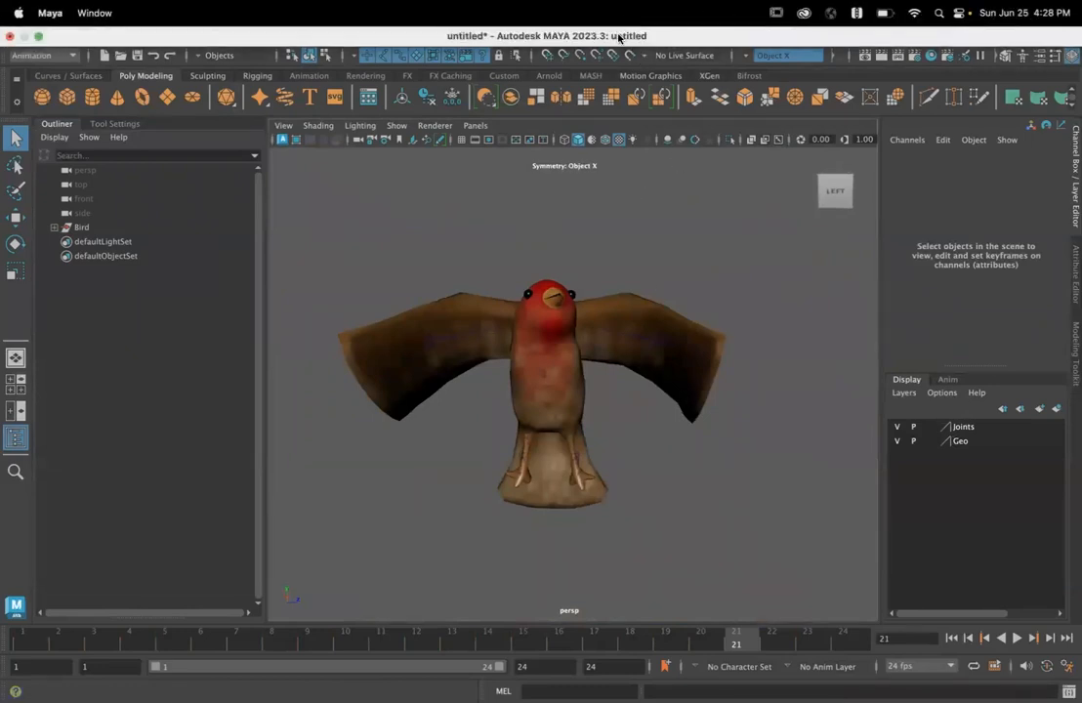